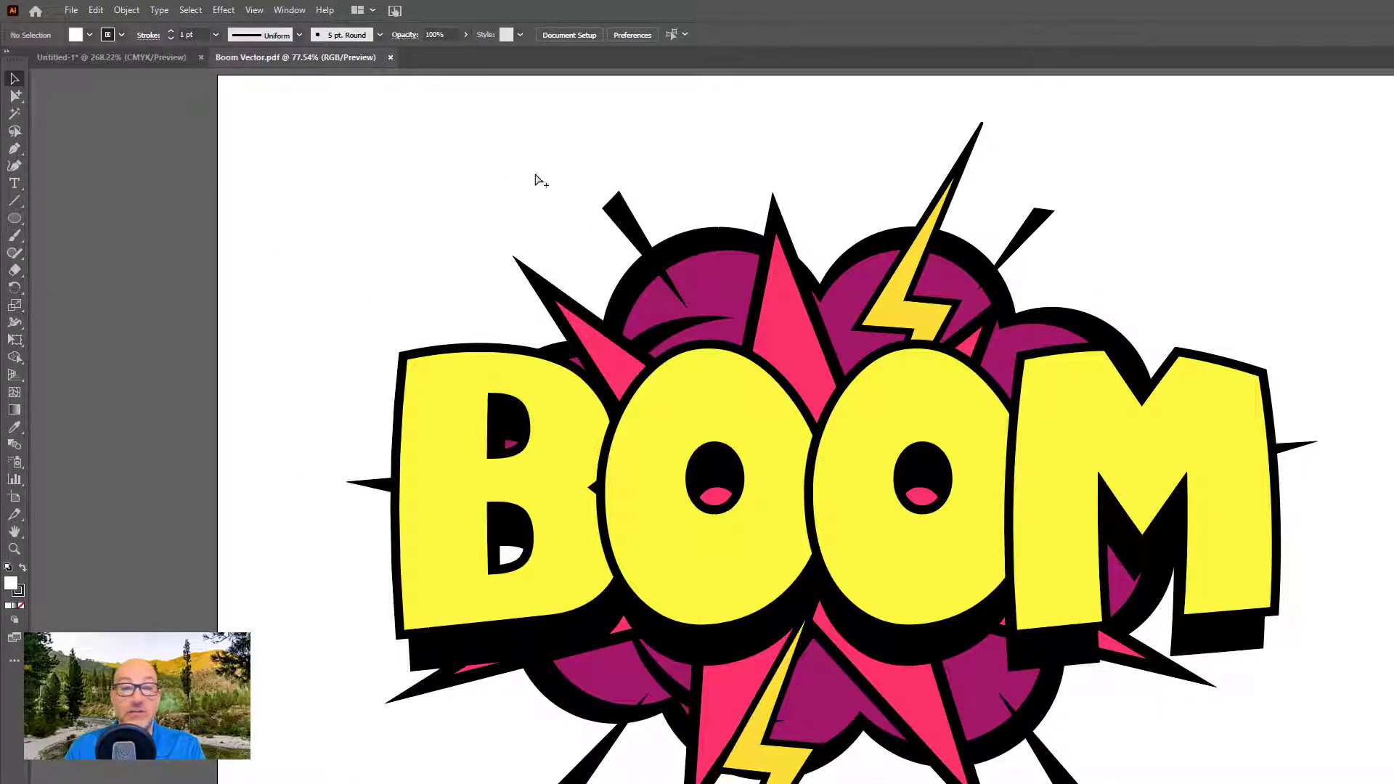
Toggle the BOOM artwork to Outline view and back to full-colour Preview with Ctrl+Y
key("ctrl+y")
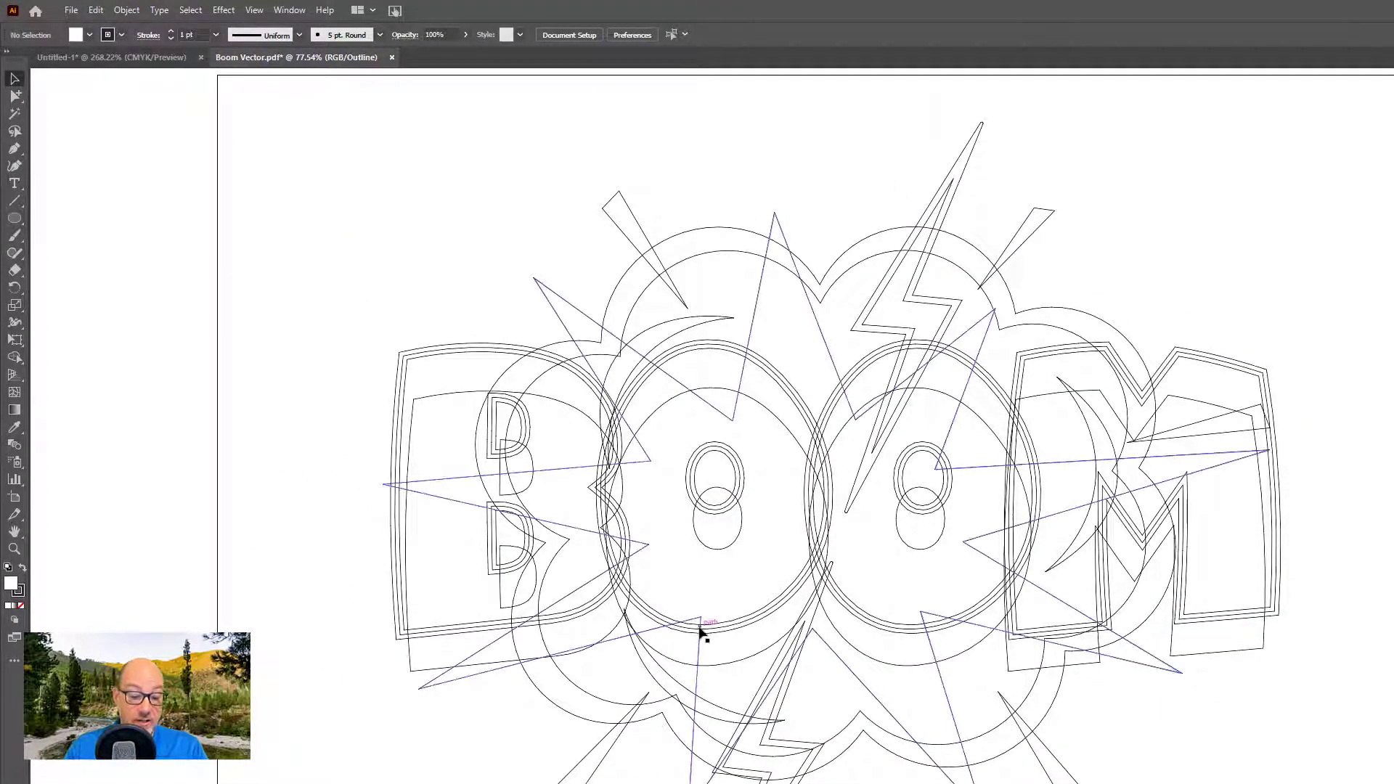
key("ctrl+y")
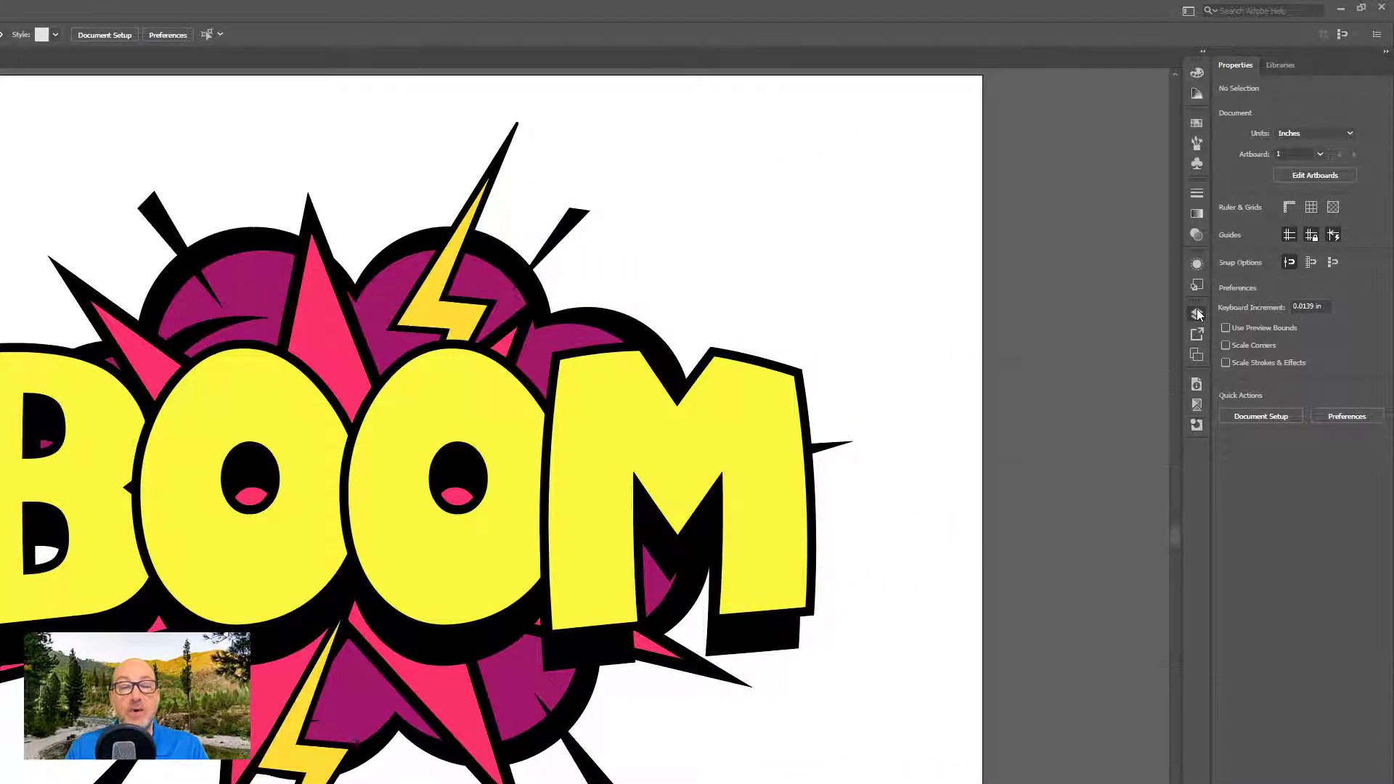
Select all art on the Color Artwork layer and duplicate that layer from the Layers panel menu
left_click(1197, 311)
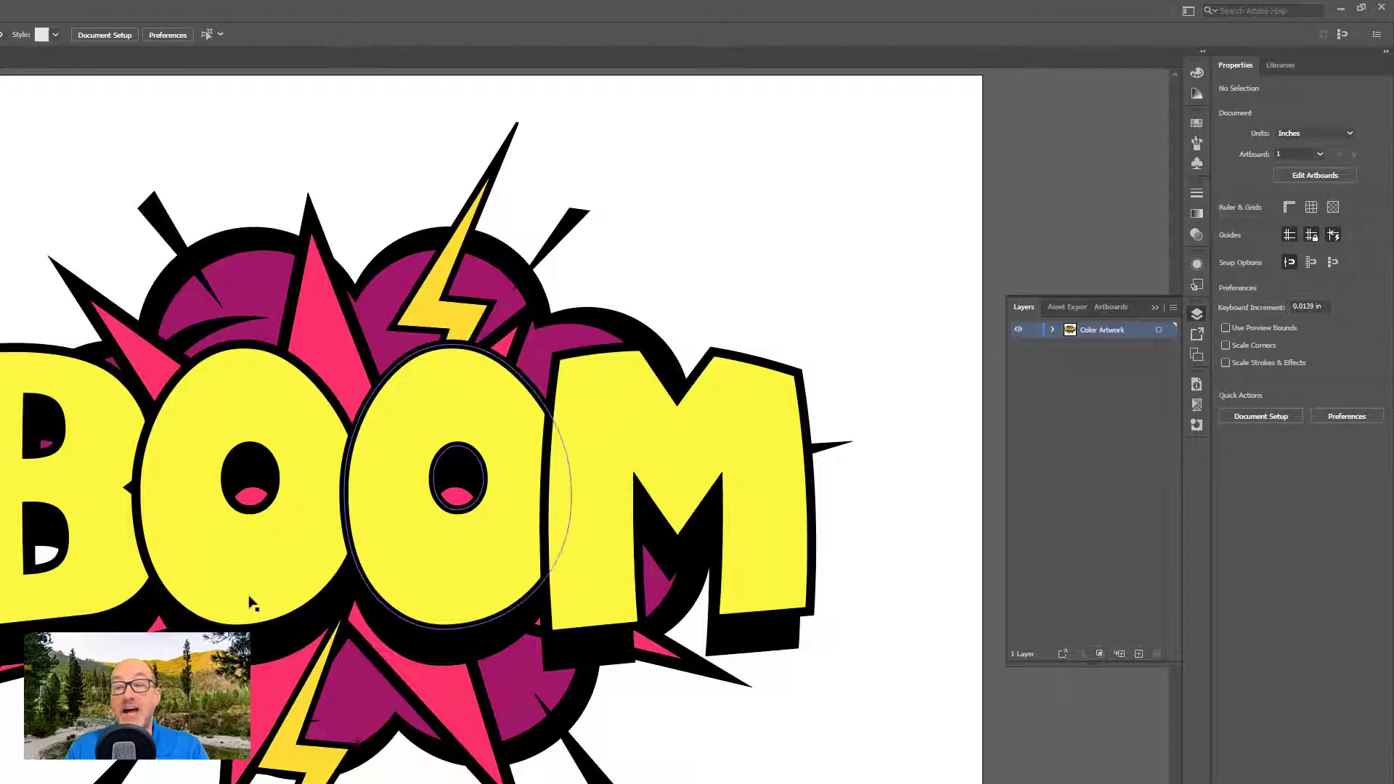
double_click(1097, 331)
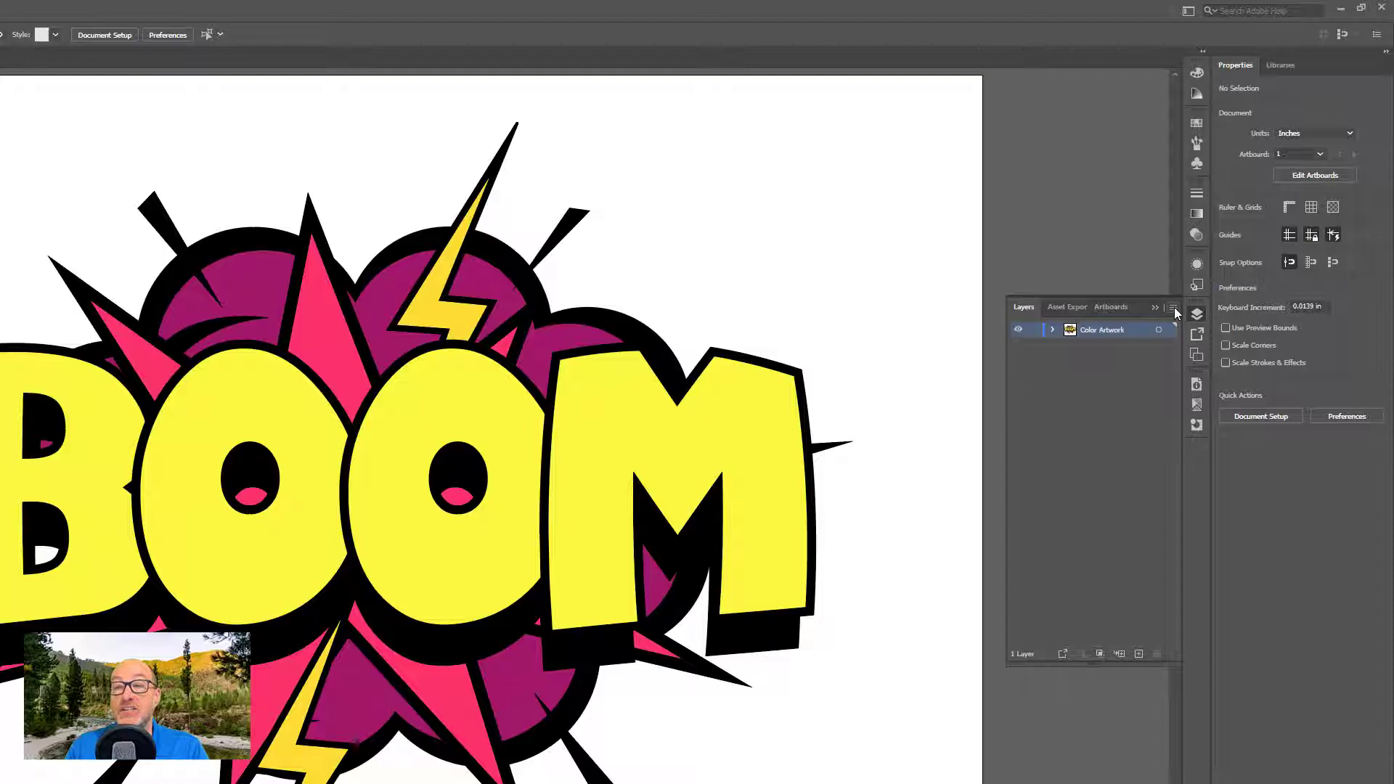
left_click(1170, 330)
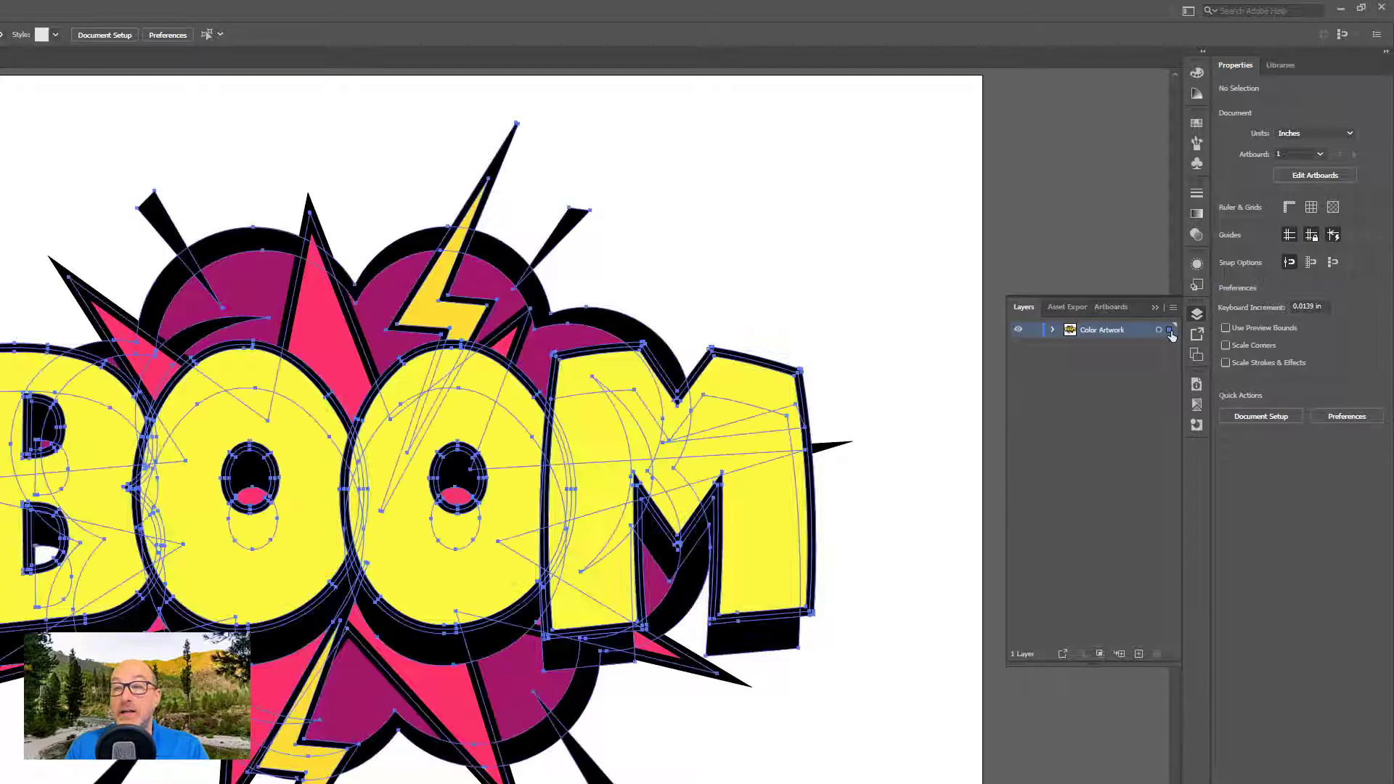
left_click(1170, 308)
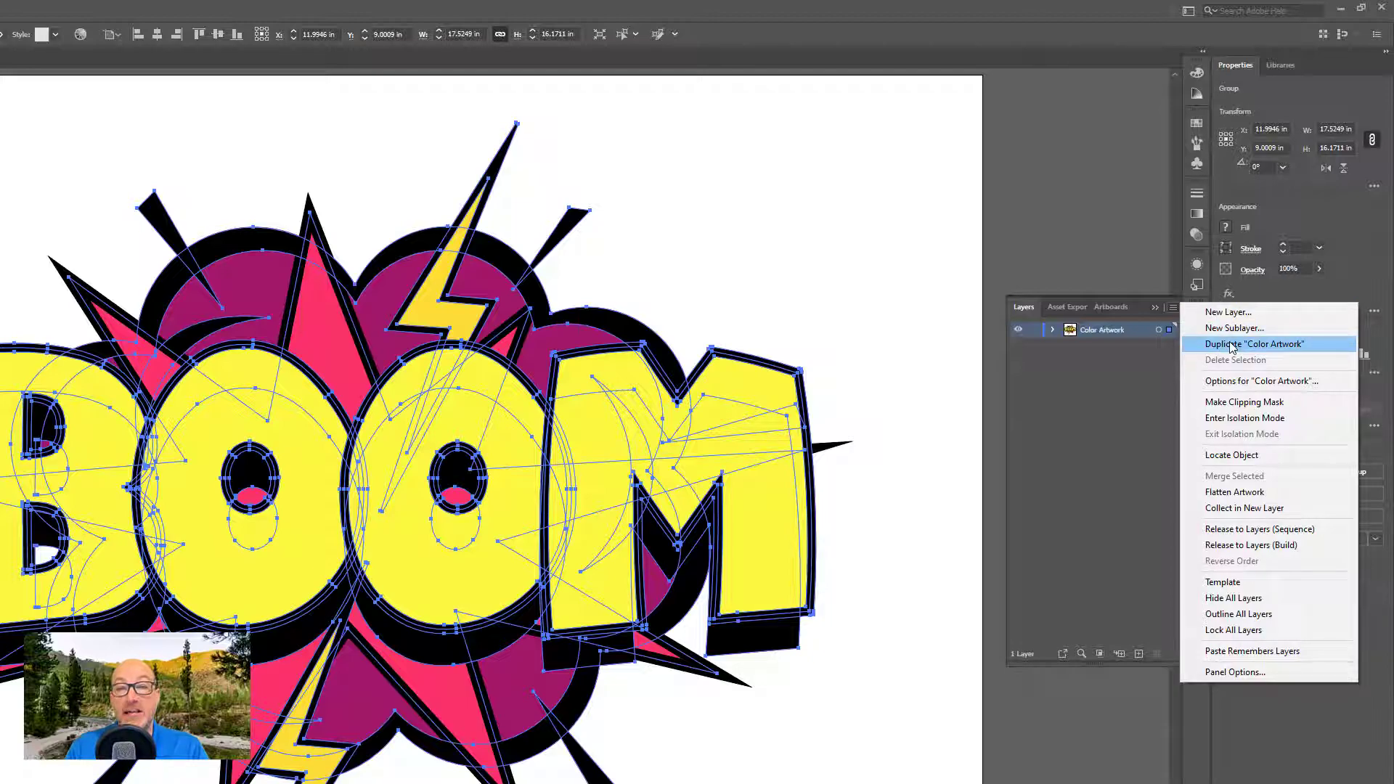
left_click(1232, 345)
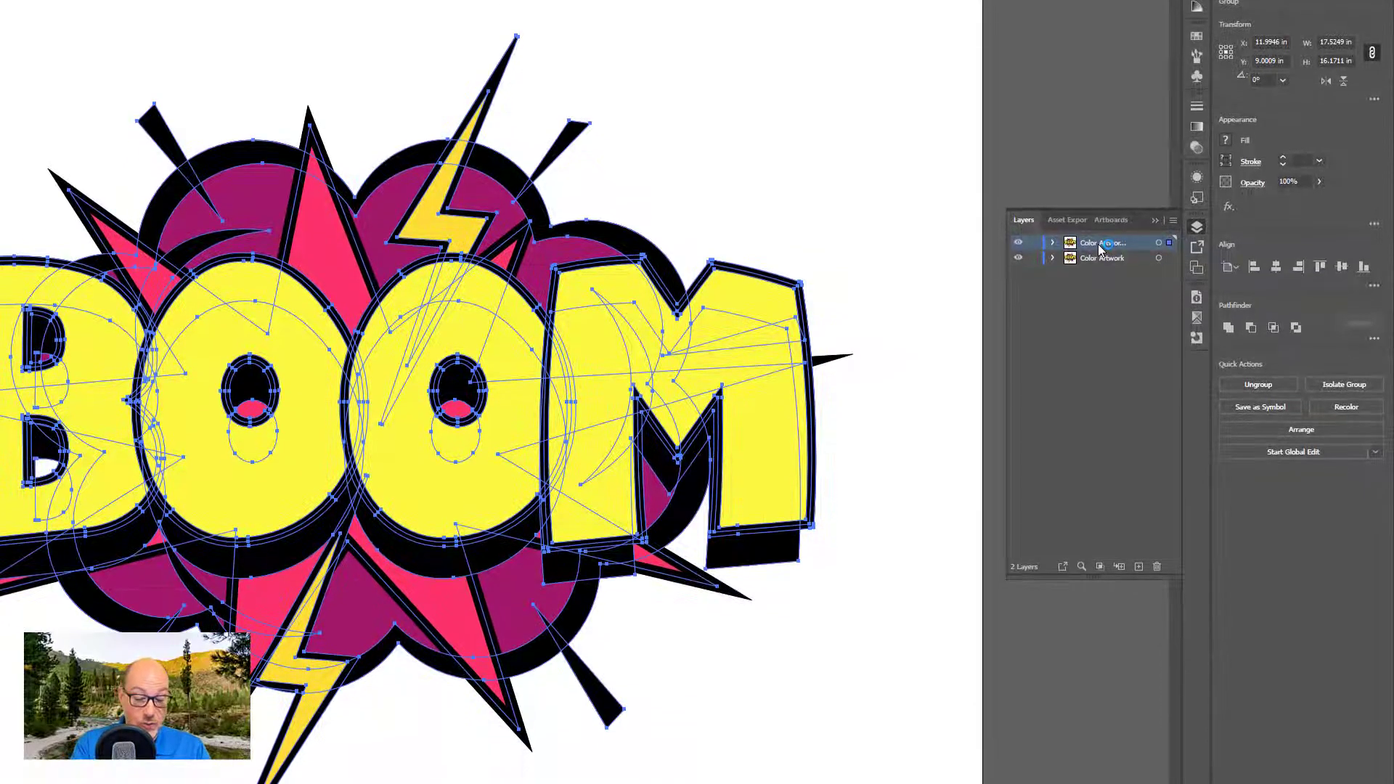
Rename the top duplicate layer to 'White Artwork'
double_click(1101, 245)
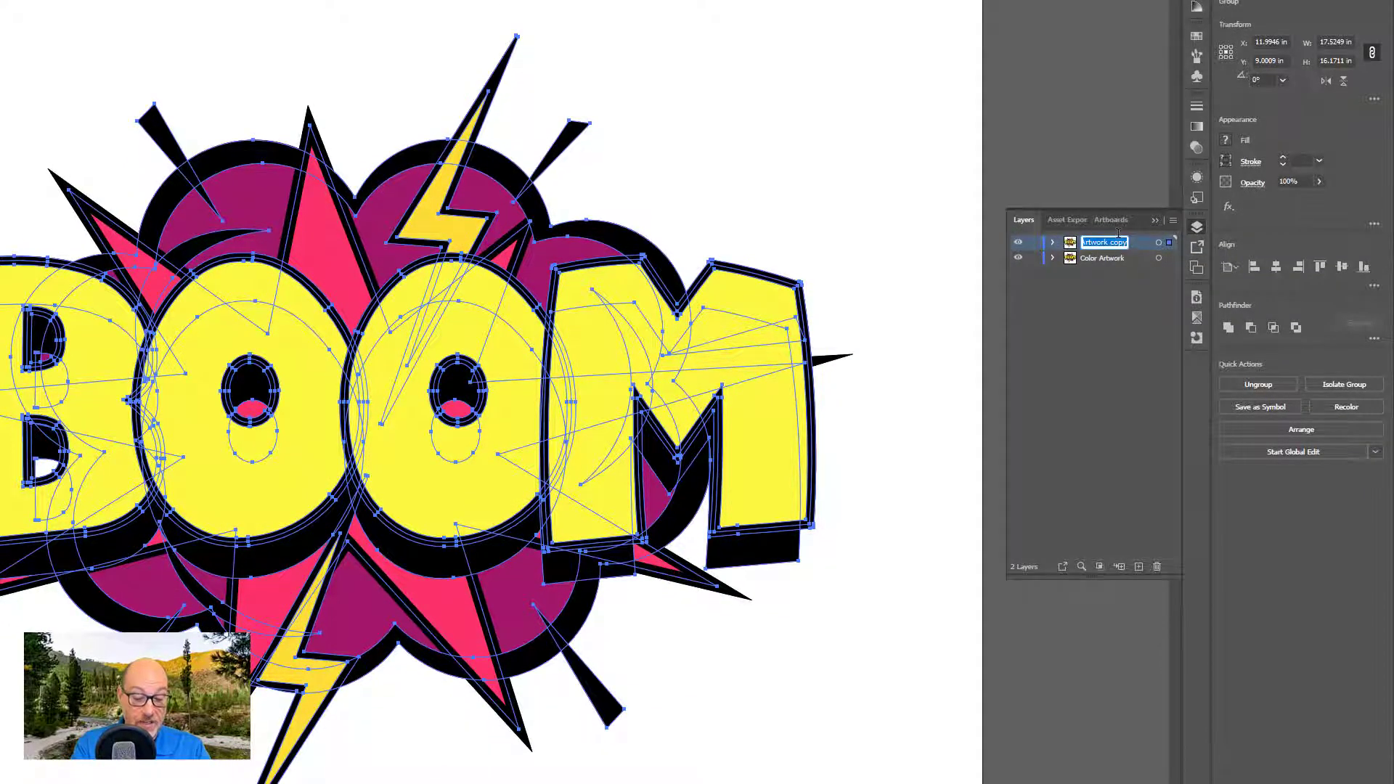
type("White A")
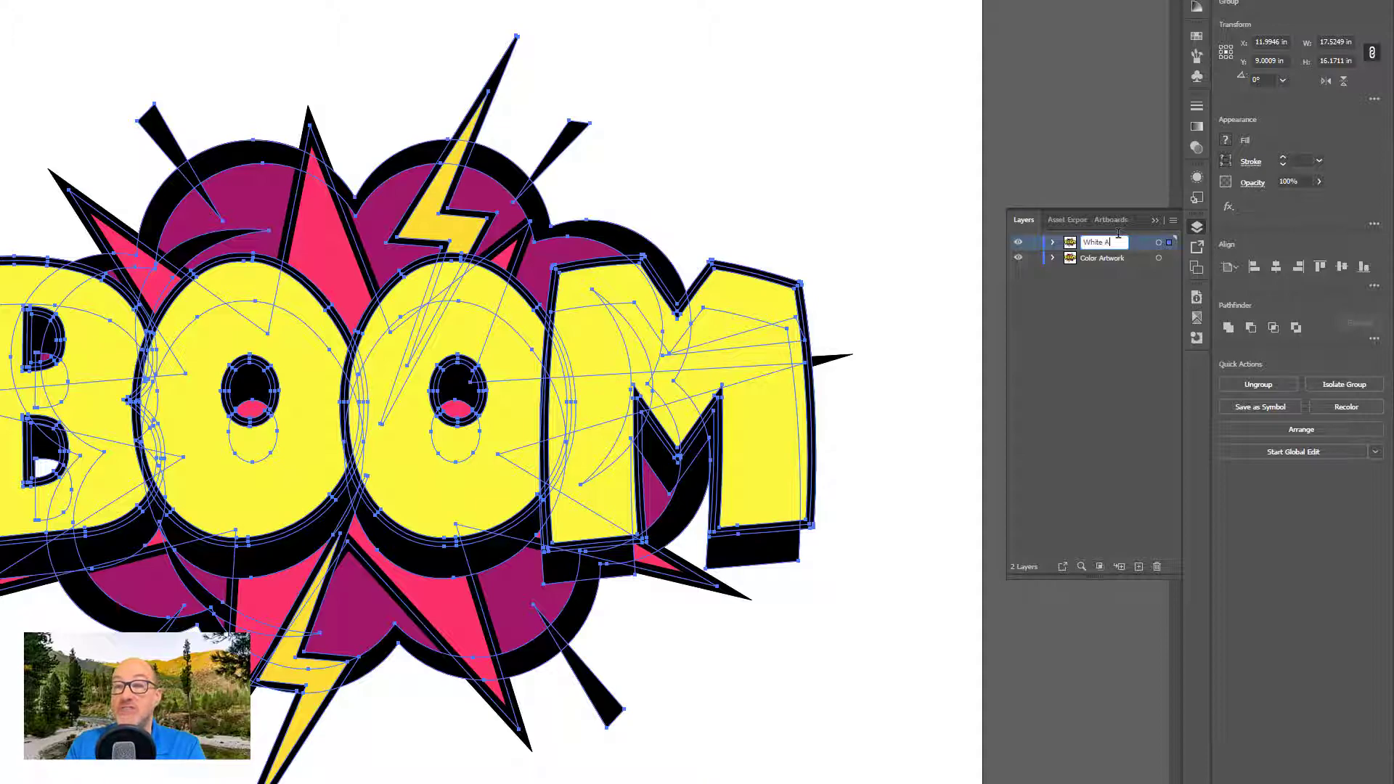
type("rtwor")
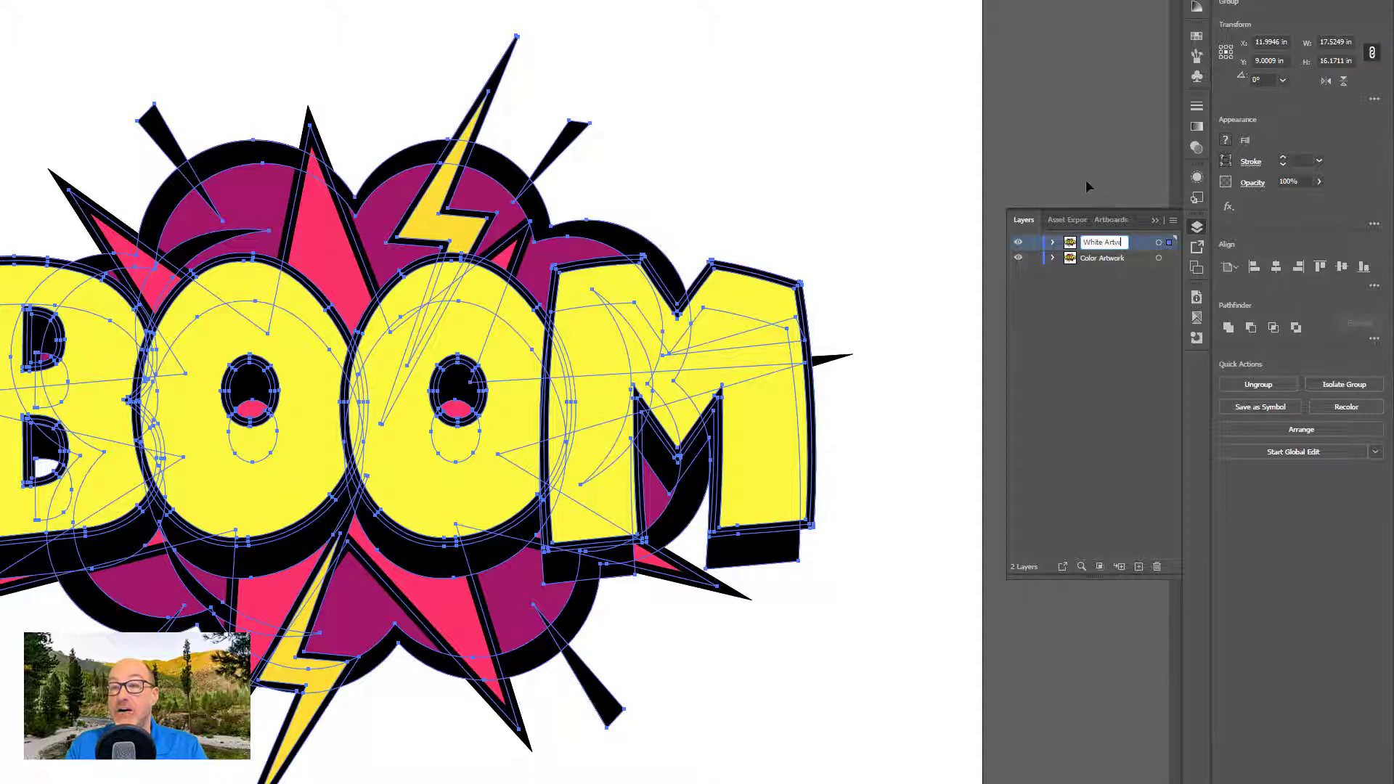
type("k")
key("Return")
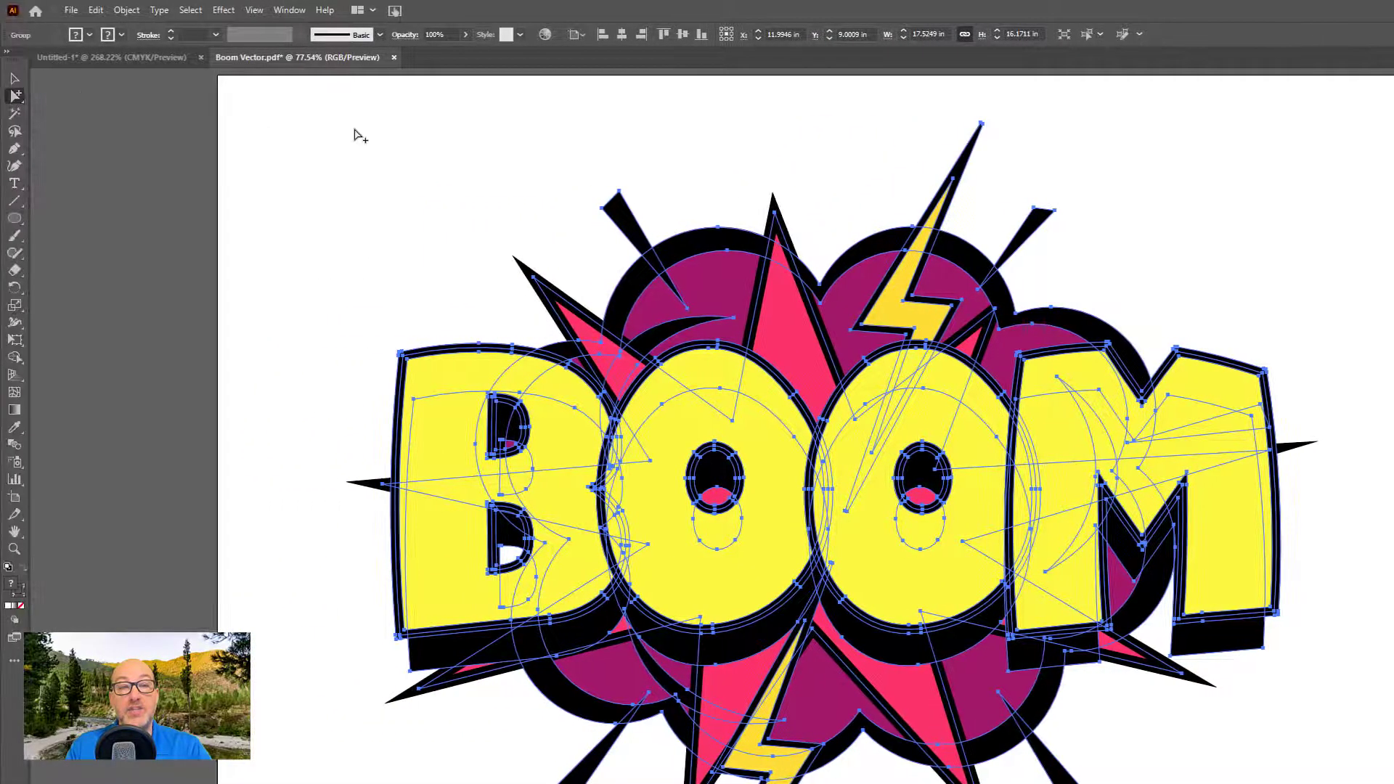
left_click(755, 190)
left_click(790, 311)
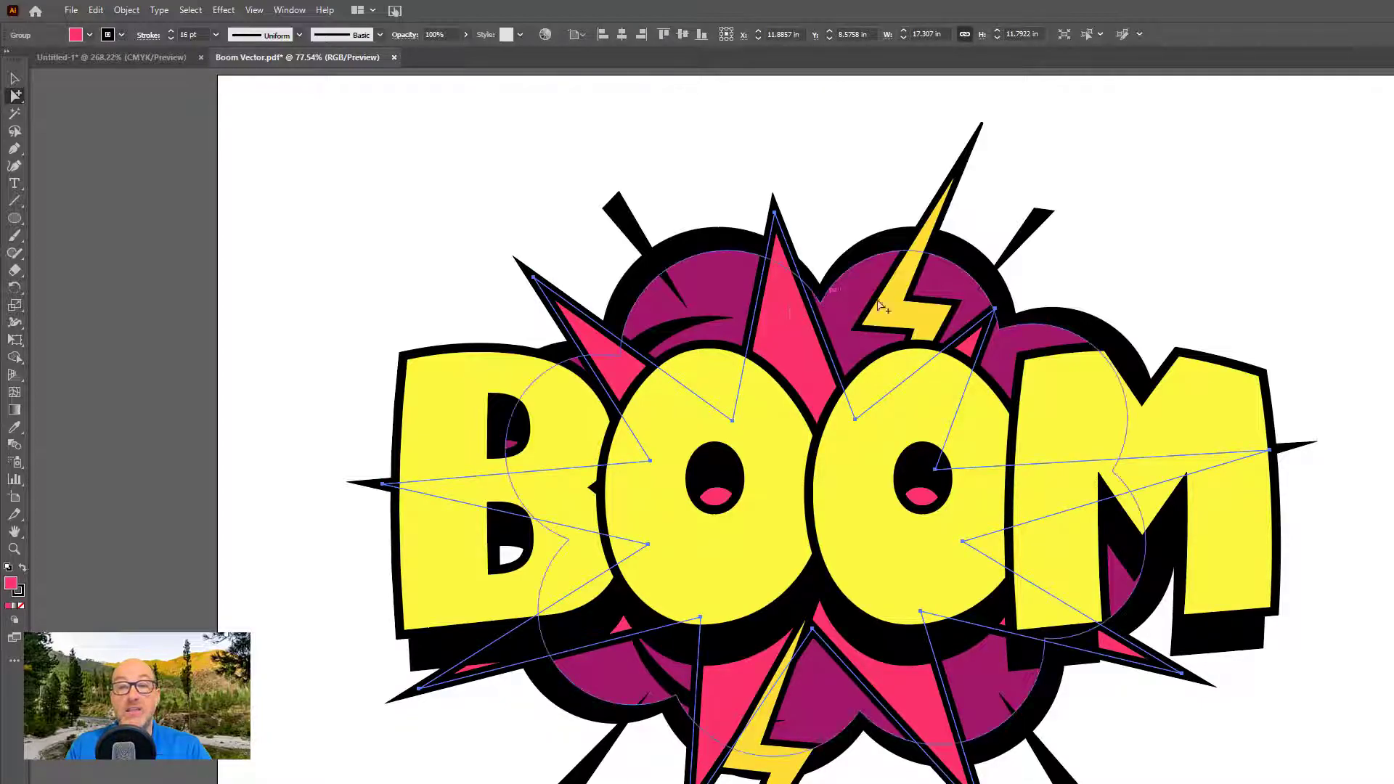
left_click(1241, 409)
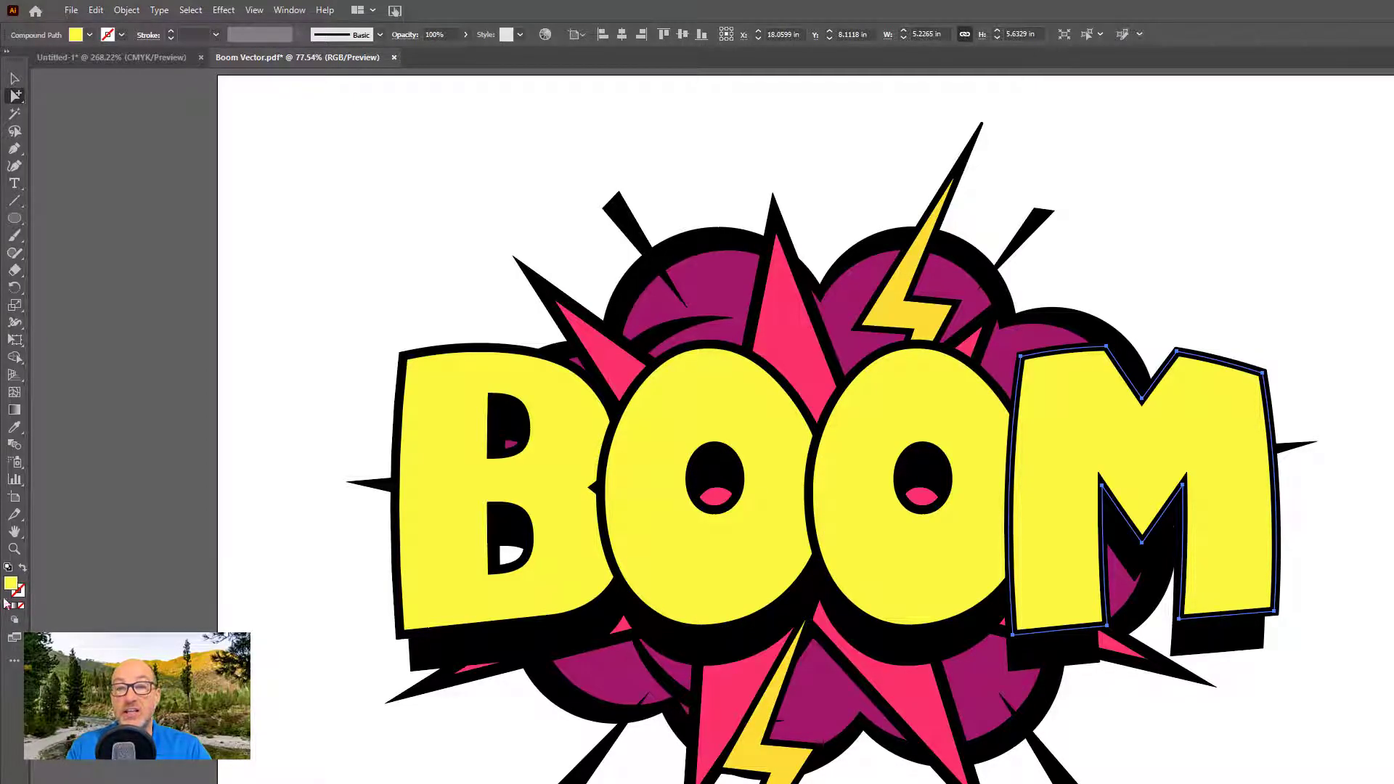
left_click(1201, 356)
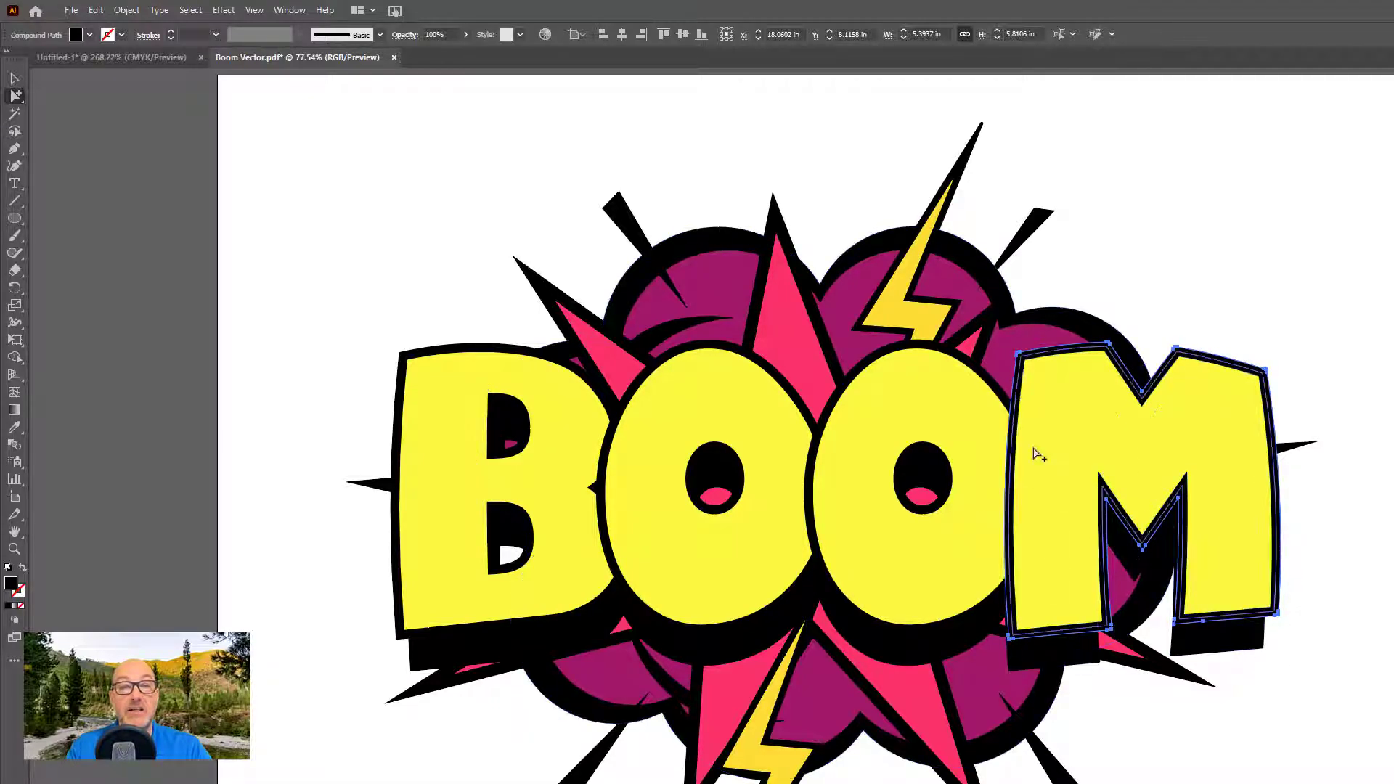
left_click(779, 294)
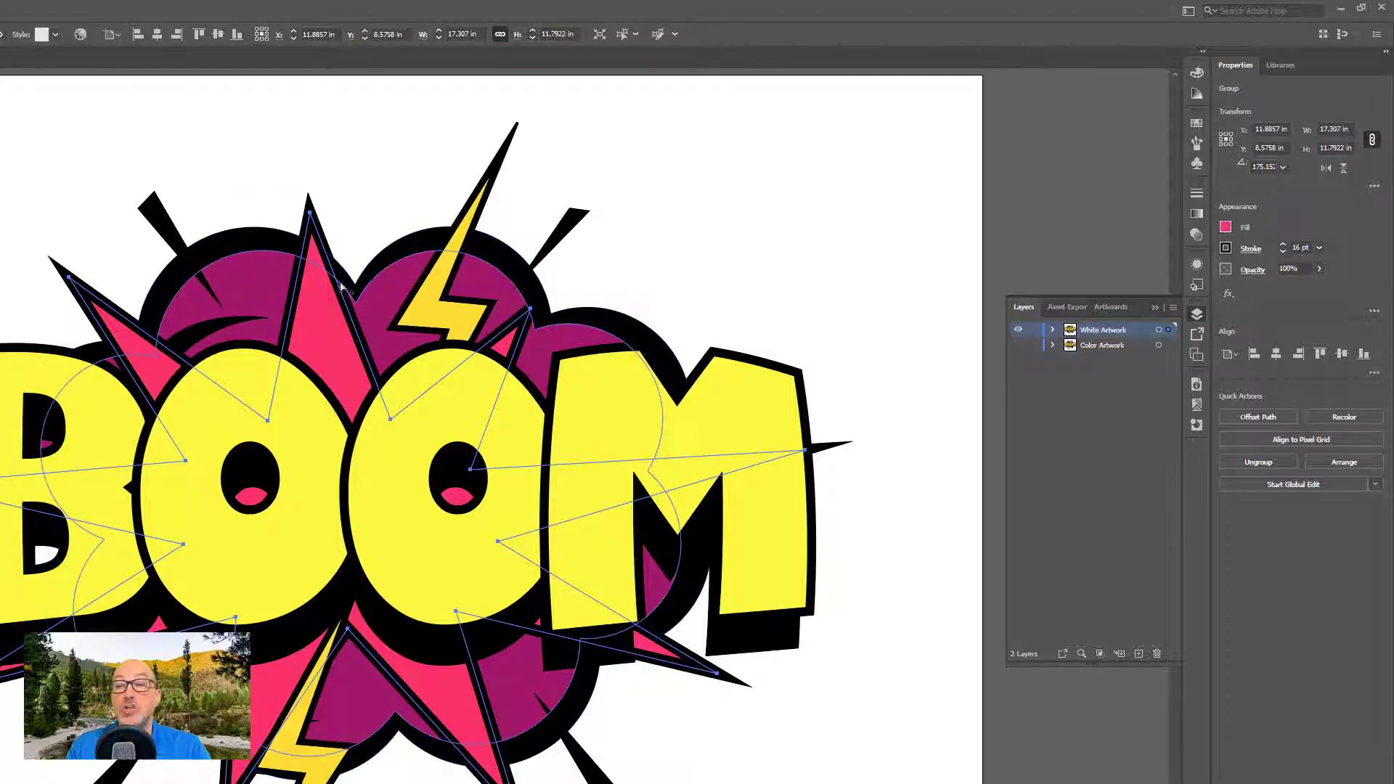
Expand all White Artwork layer art with Object > Expand, keeping Fill and Stroke checked
left_click(1168, 331)
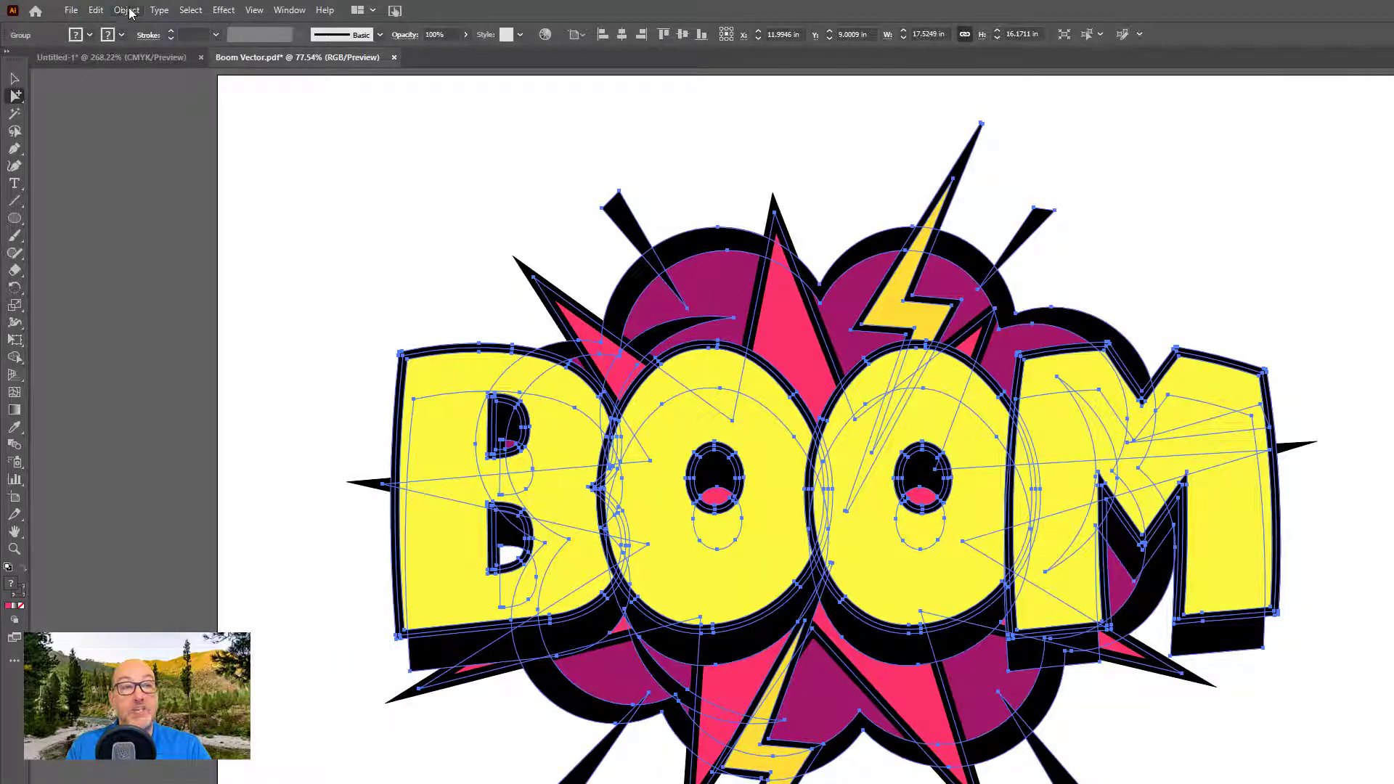
left_click(29, 9)
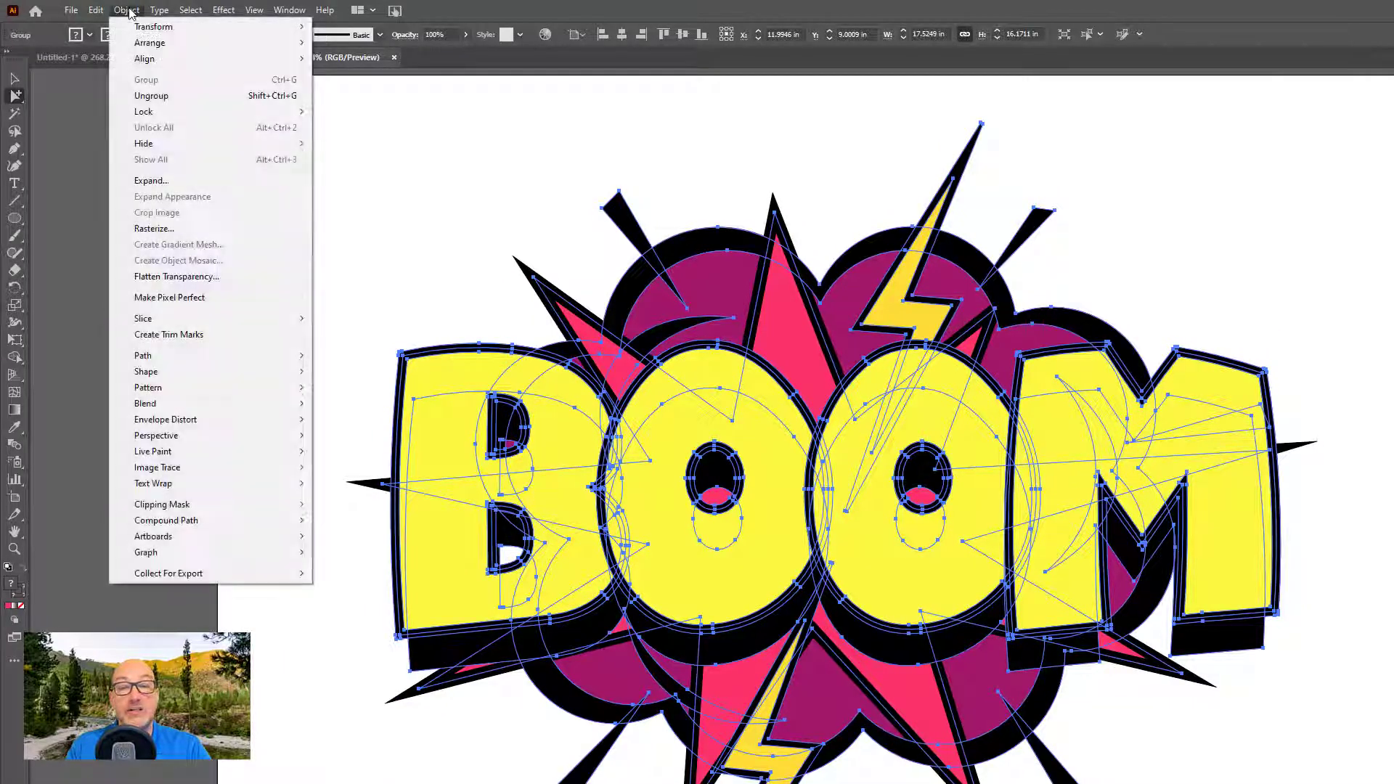
left_click(177, 183)
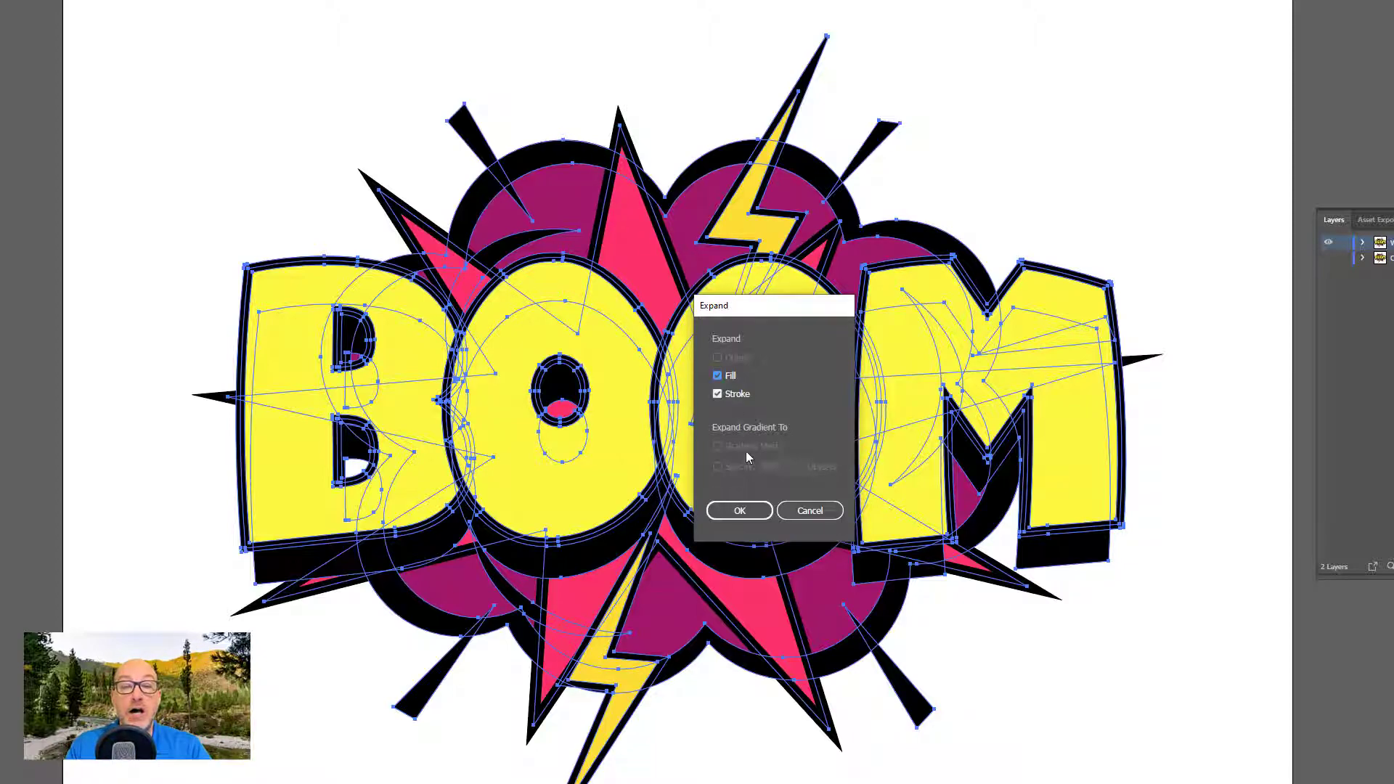
left_click(740, 424)
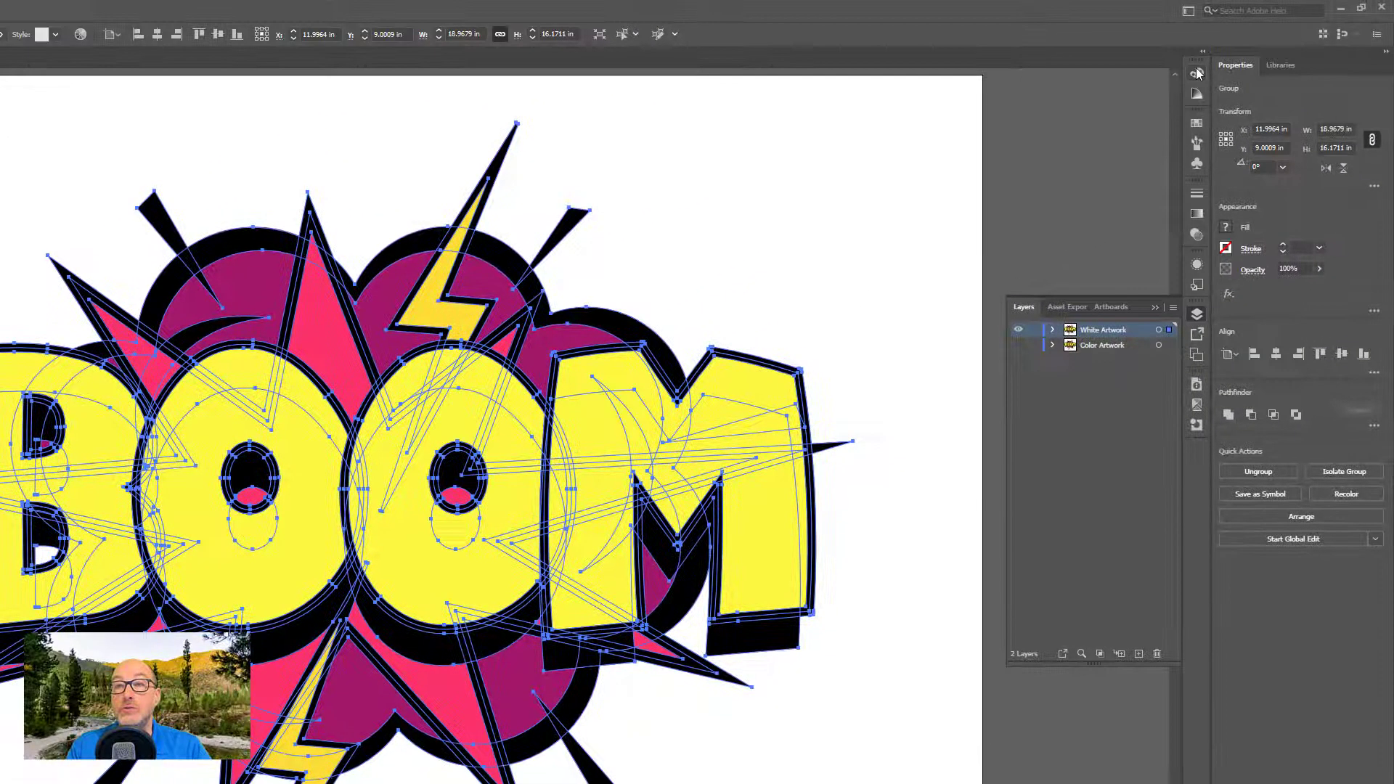
Fill the White Artwork copy with blue from the Color panel spectrum and set magenta to 0
left_click(1197, 73)
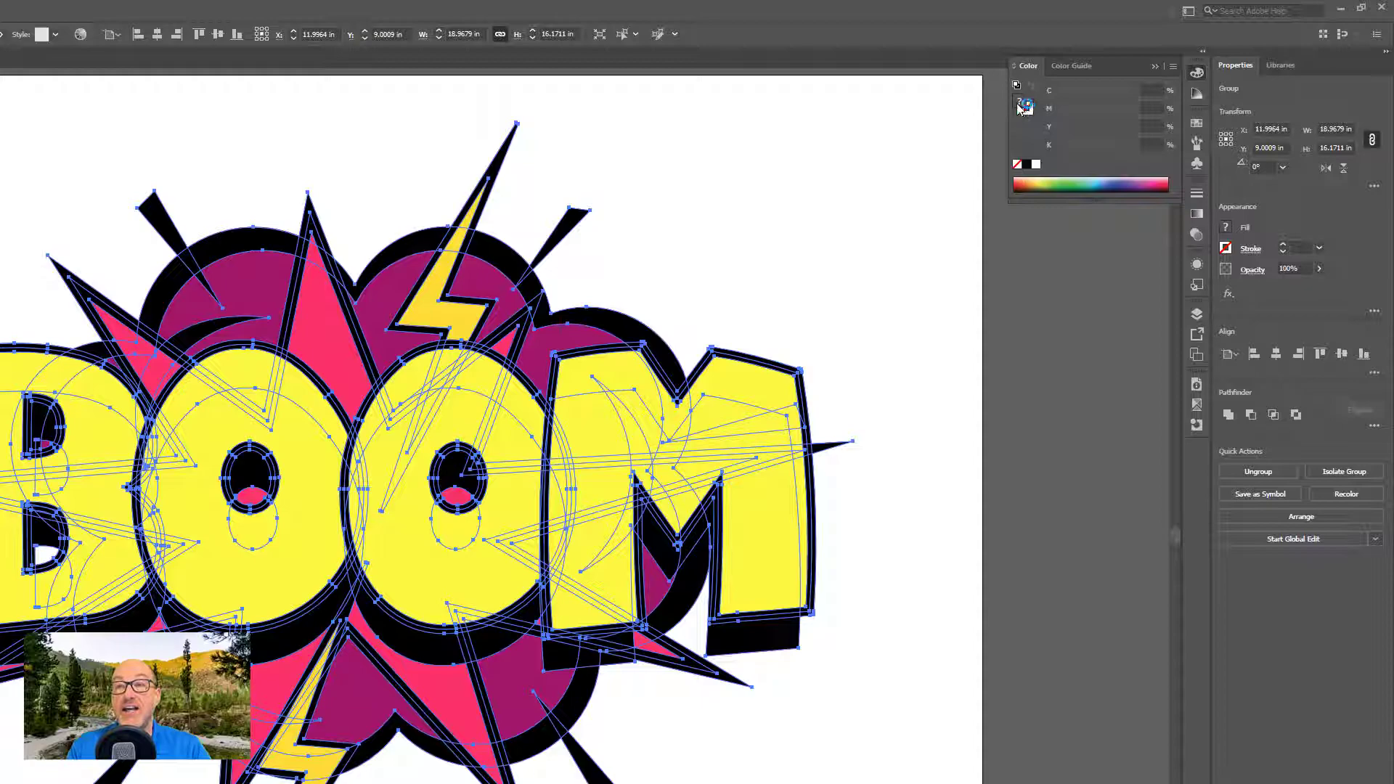
left_click(1092, 176)
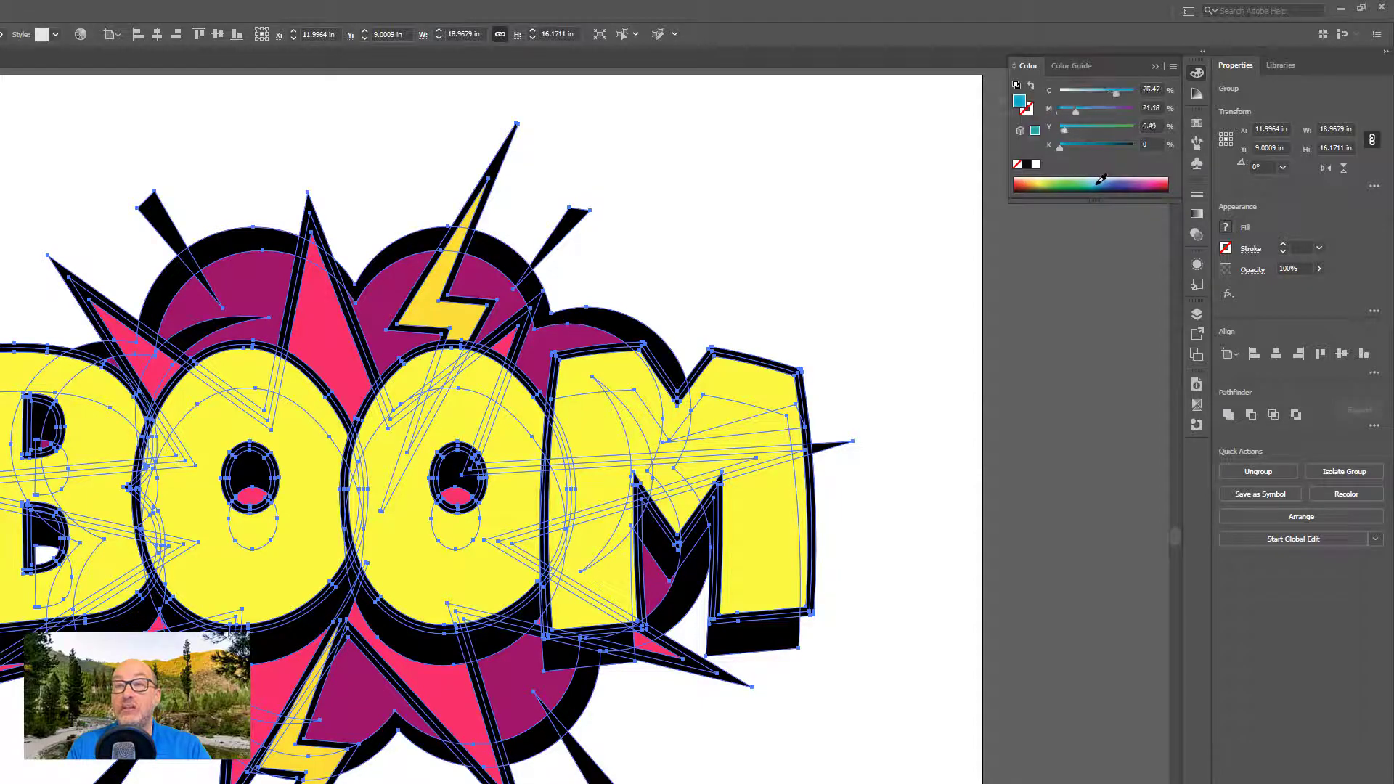
left_click_drag(1077, 112, 1155, 95)
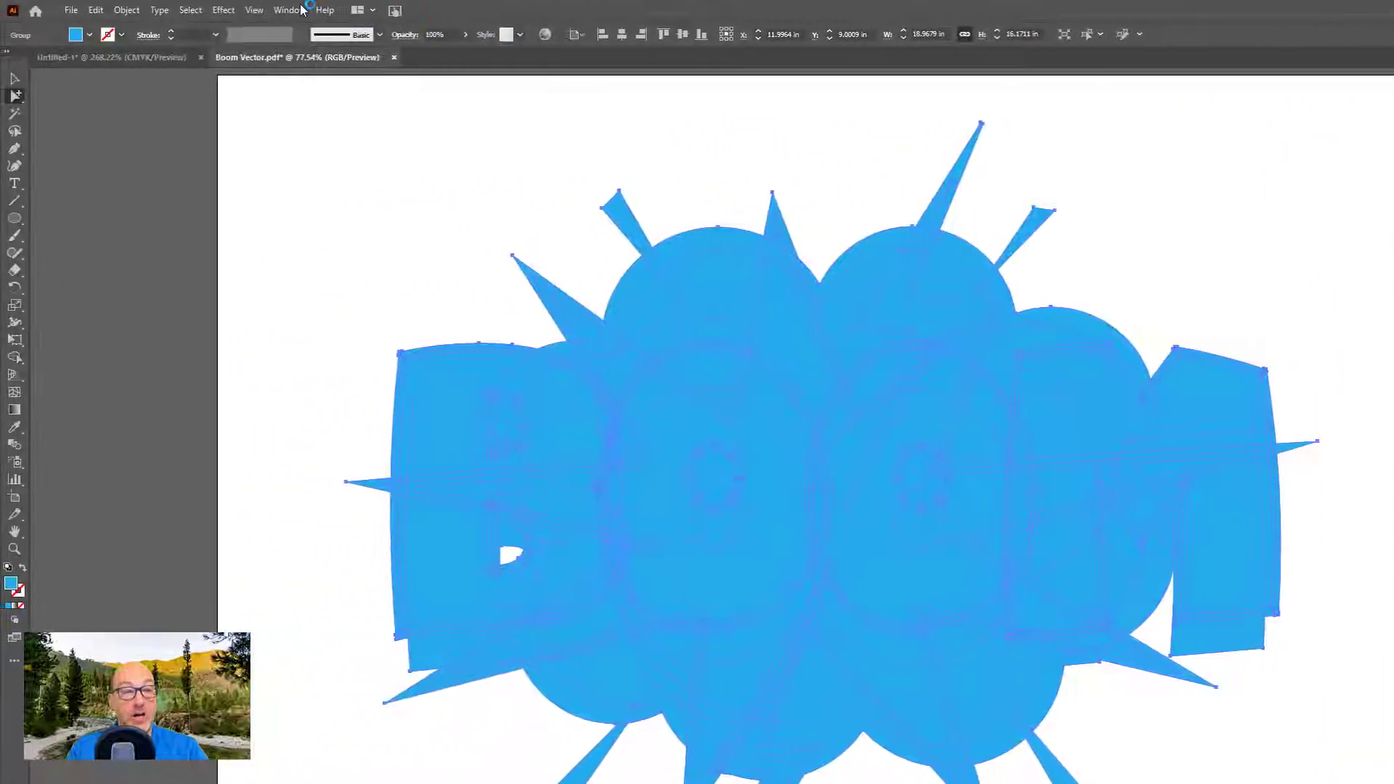
Start a new swatch named Spot1 from the cyan fill, with Color Type set to Spot Color
left_click(289, 9)
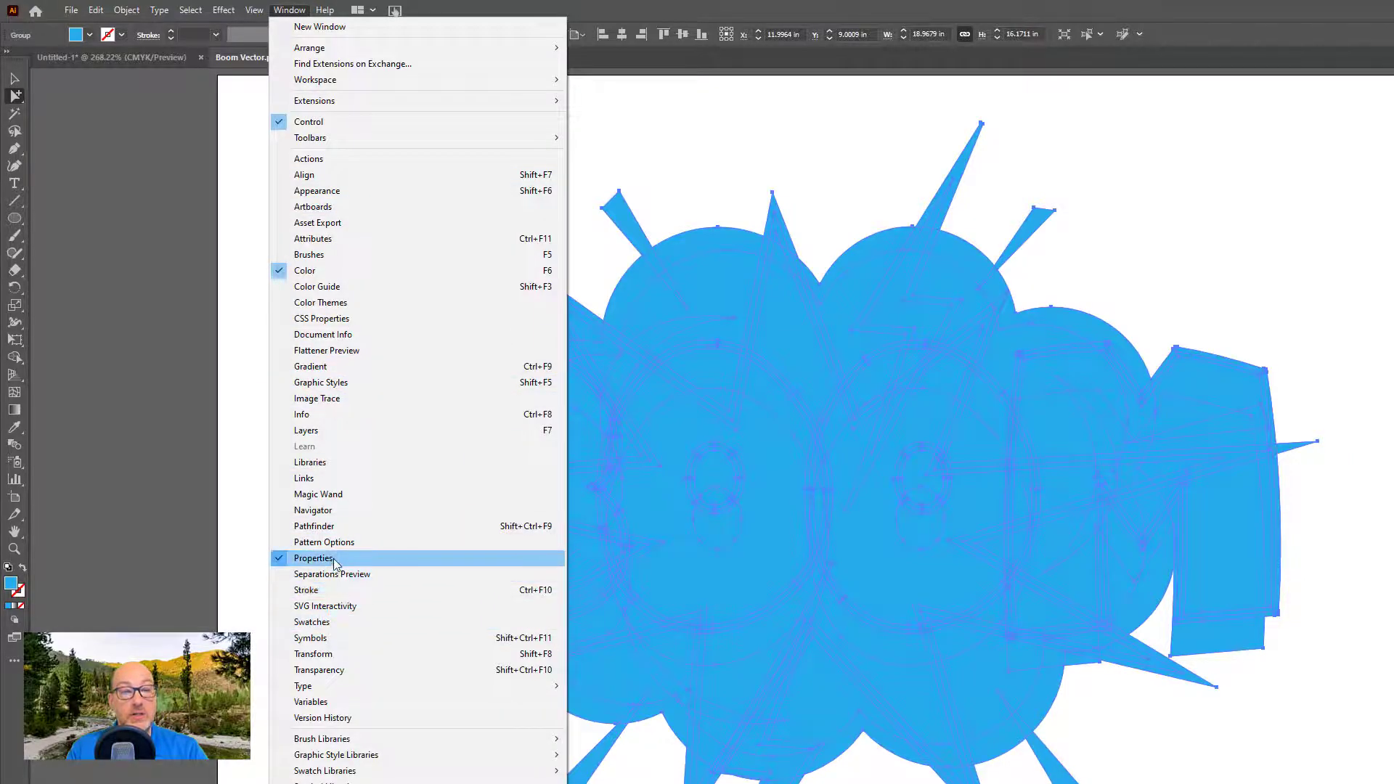
left_click(327, 622)
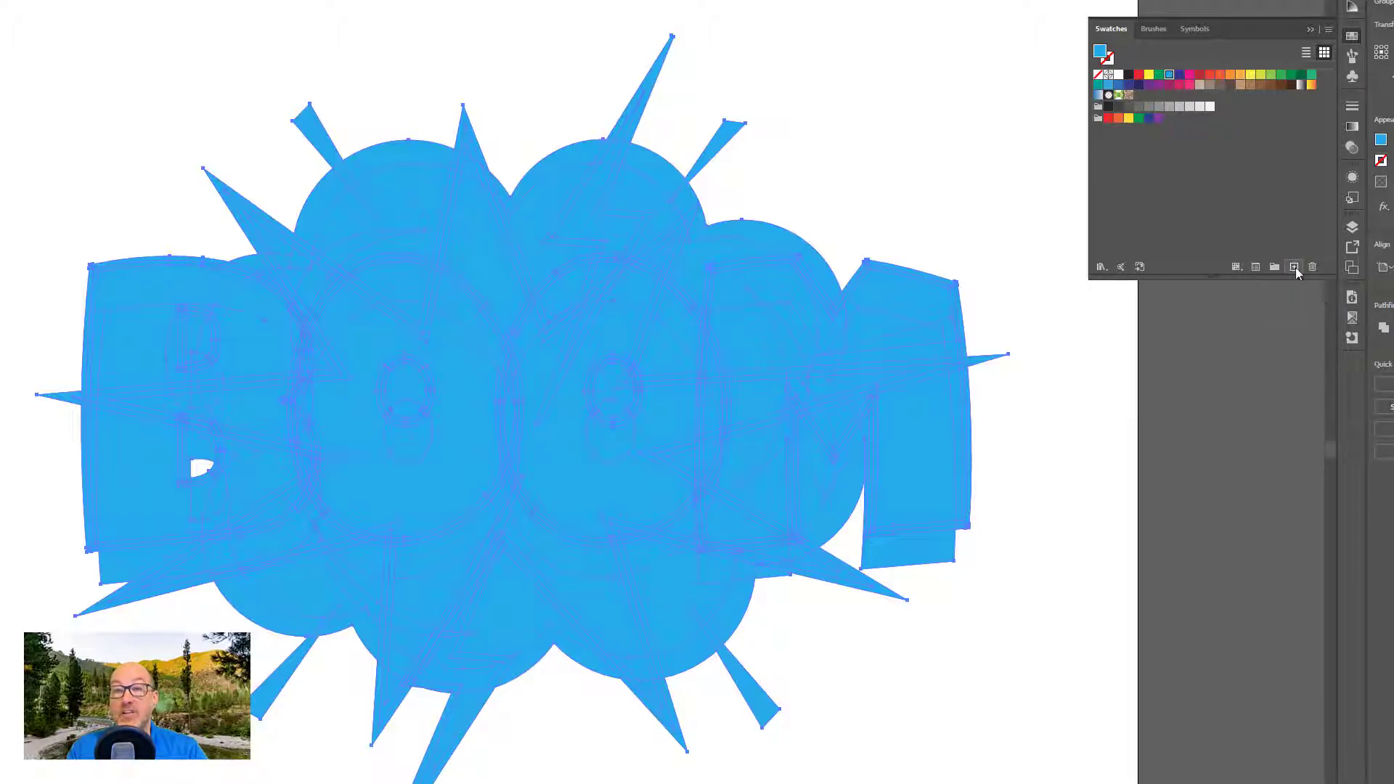
left_click(1296, 267)
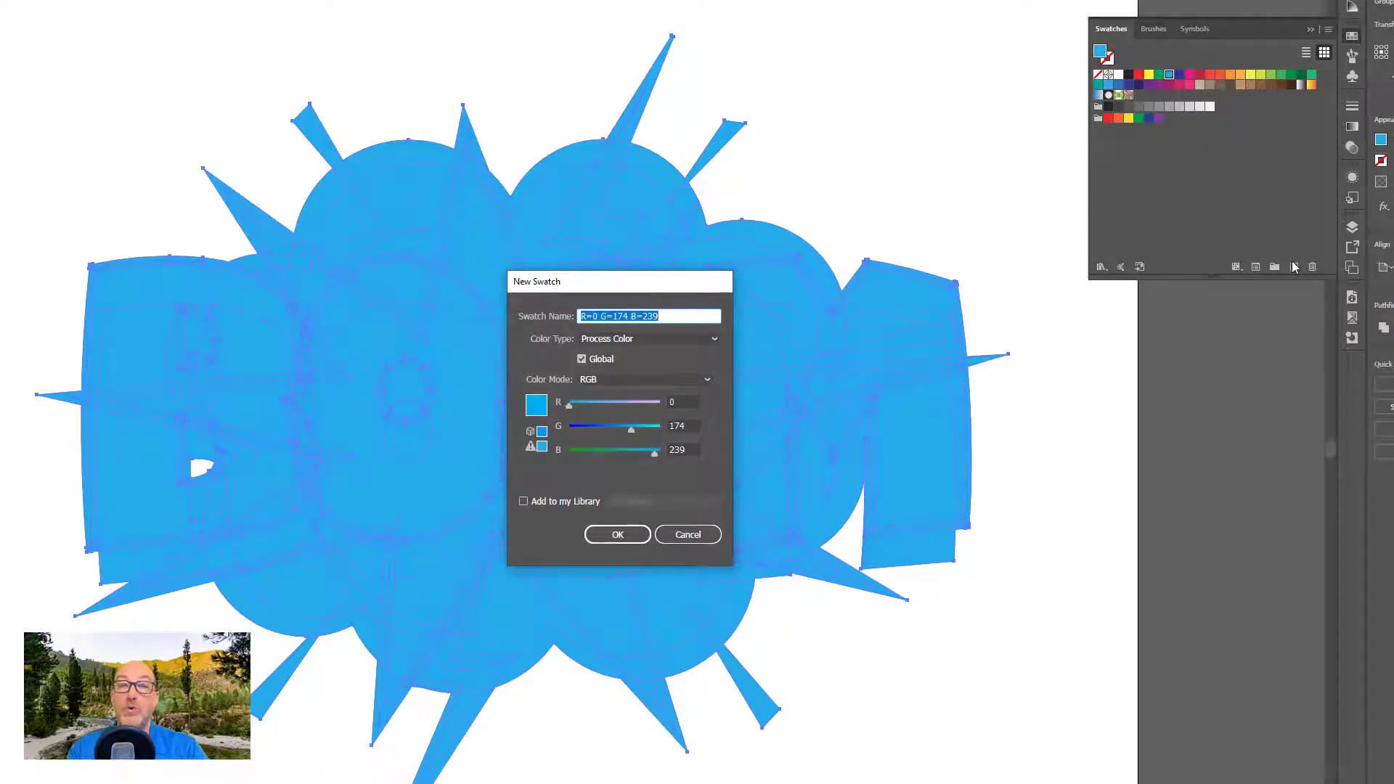
type("Spot1")
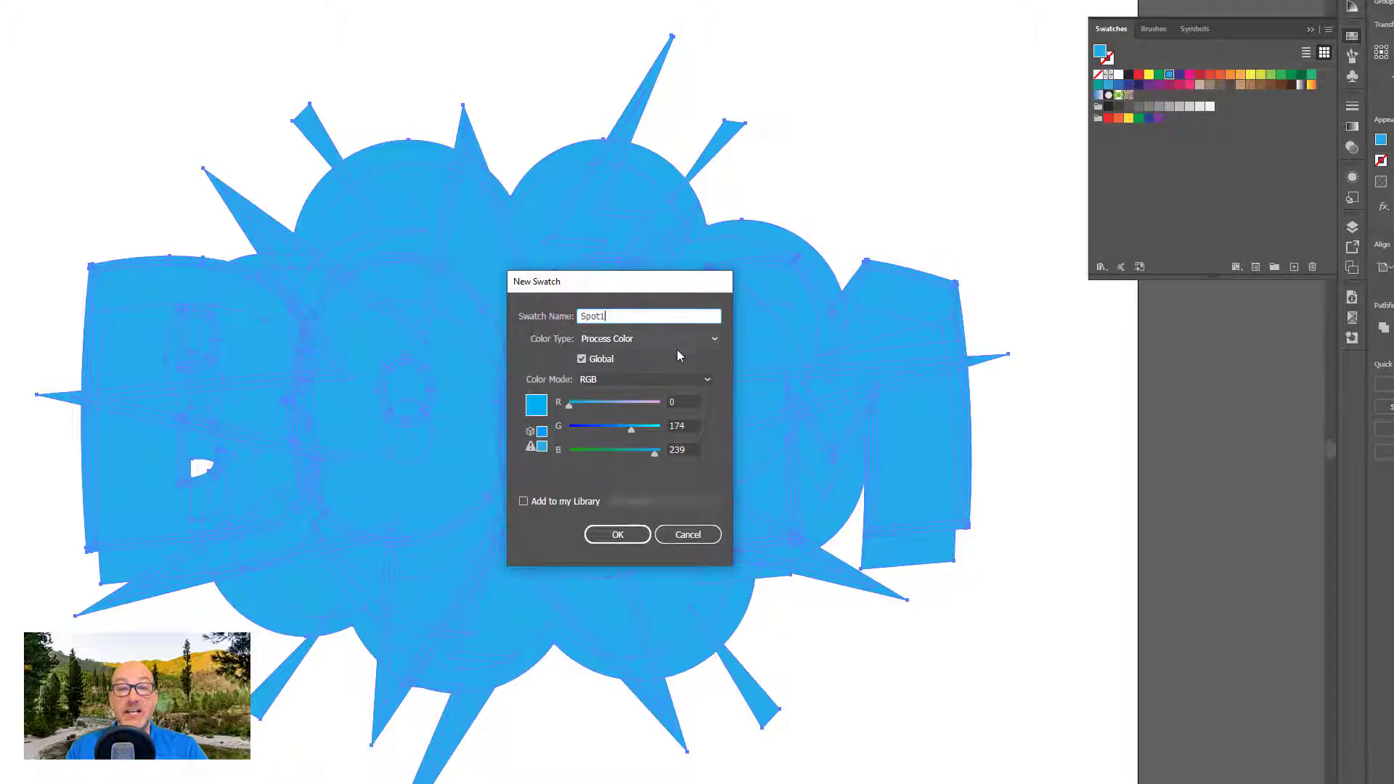
left_click(638, 338)
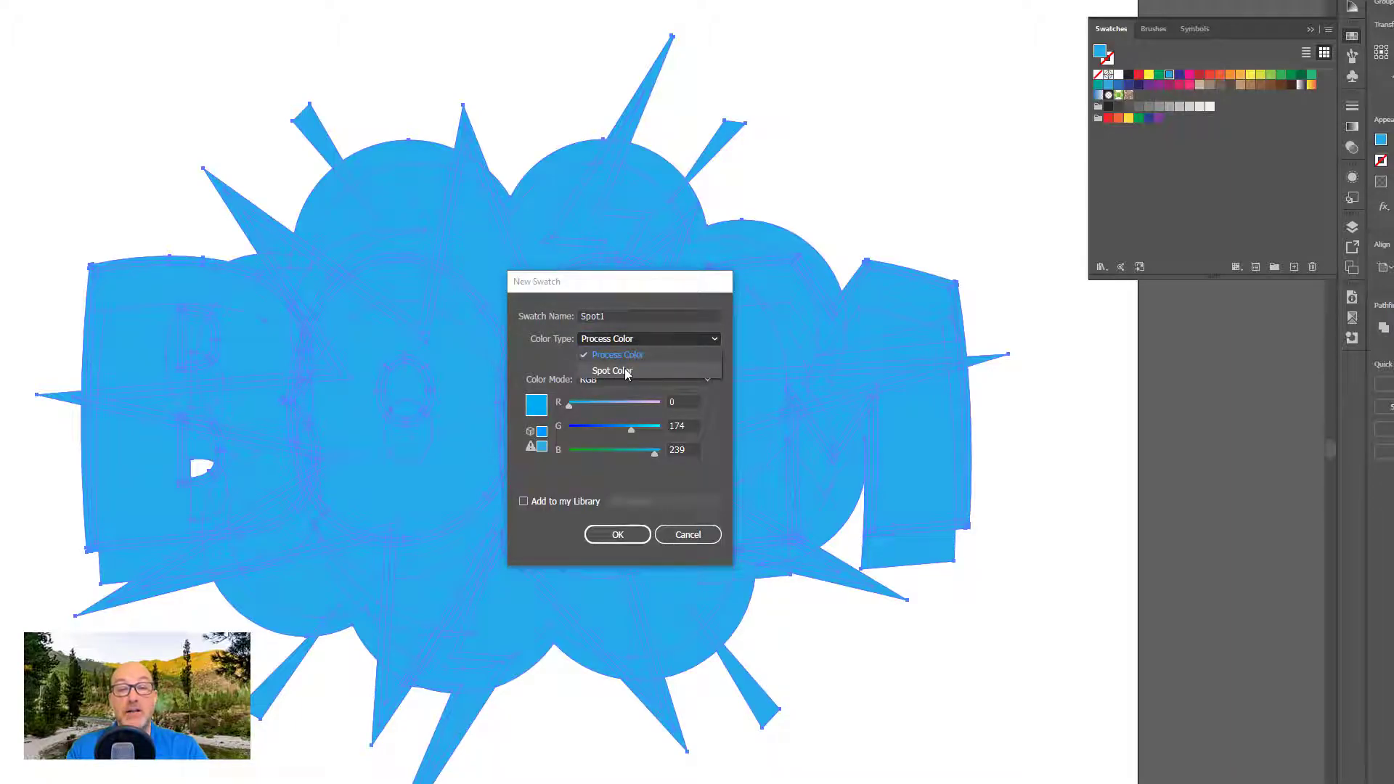
left_click(627, 372)
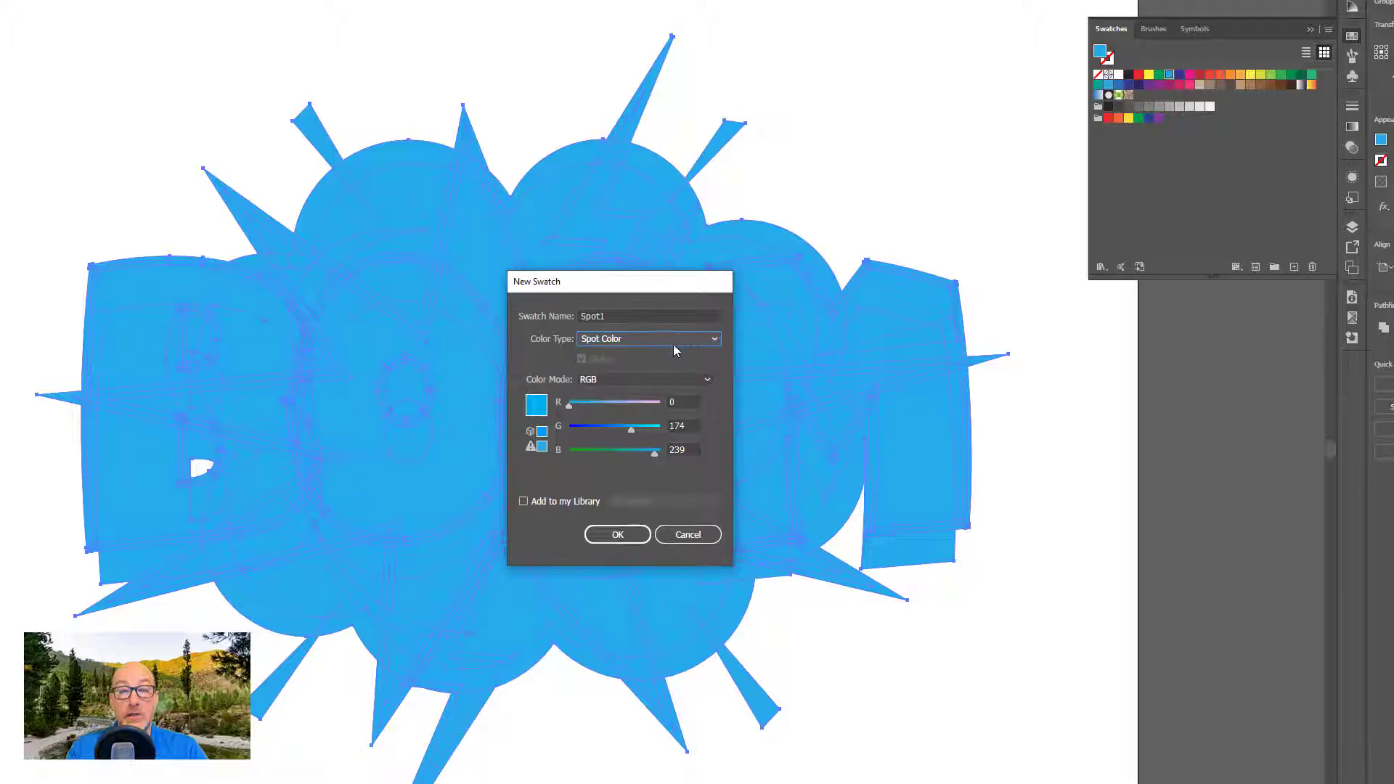
Confirm the Spot1 spot-colour swatch so it is added to the document's swatches
left_click(616, 535)
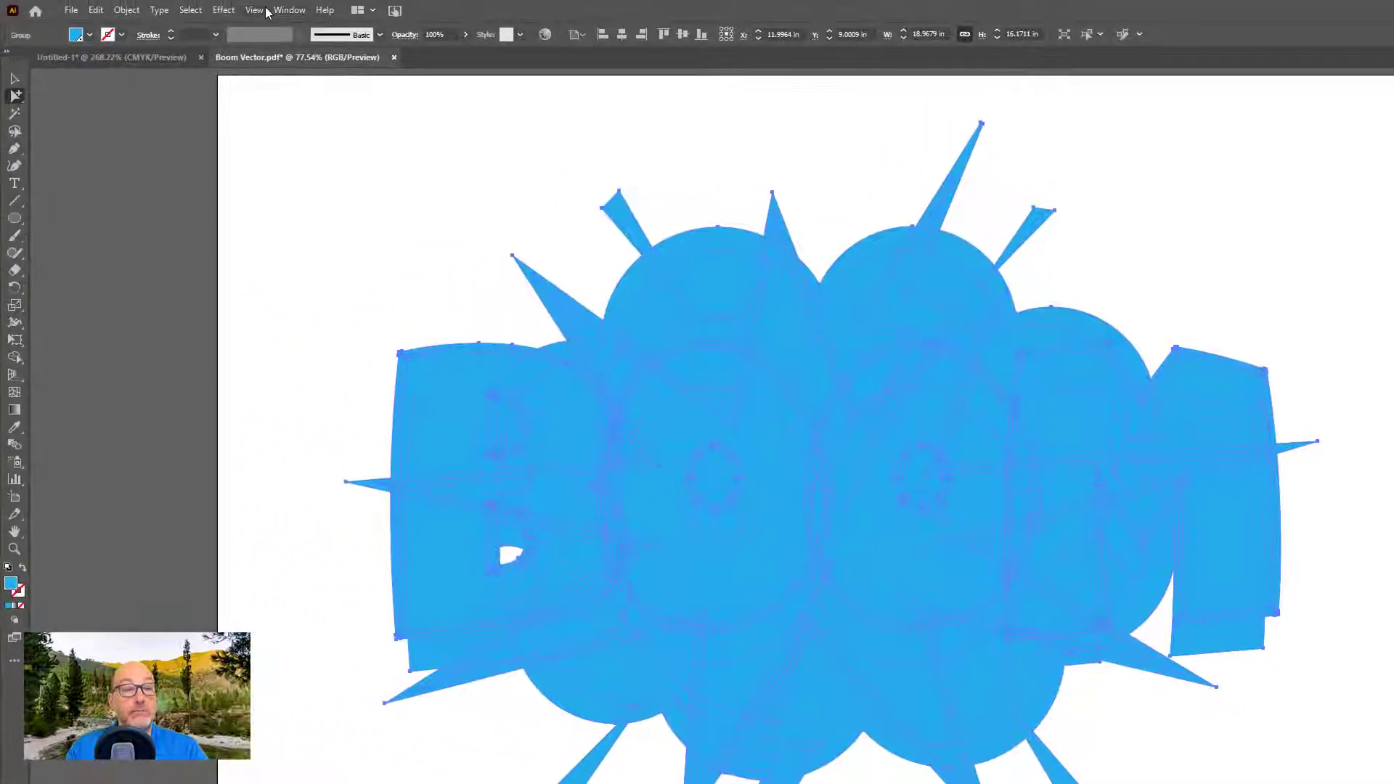
left_click(284, 10)
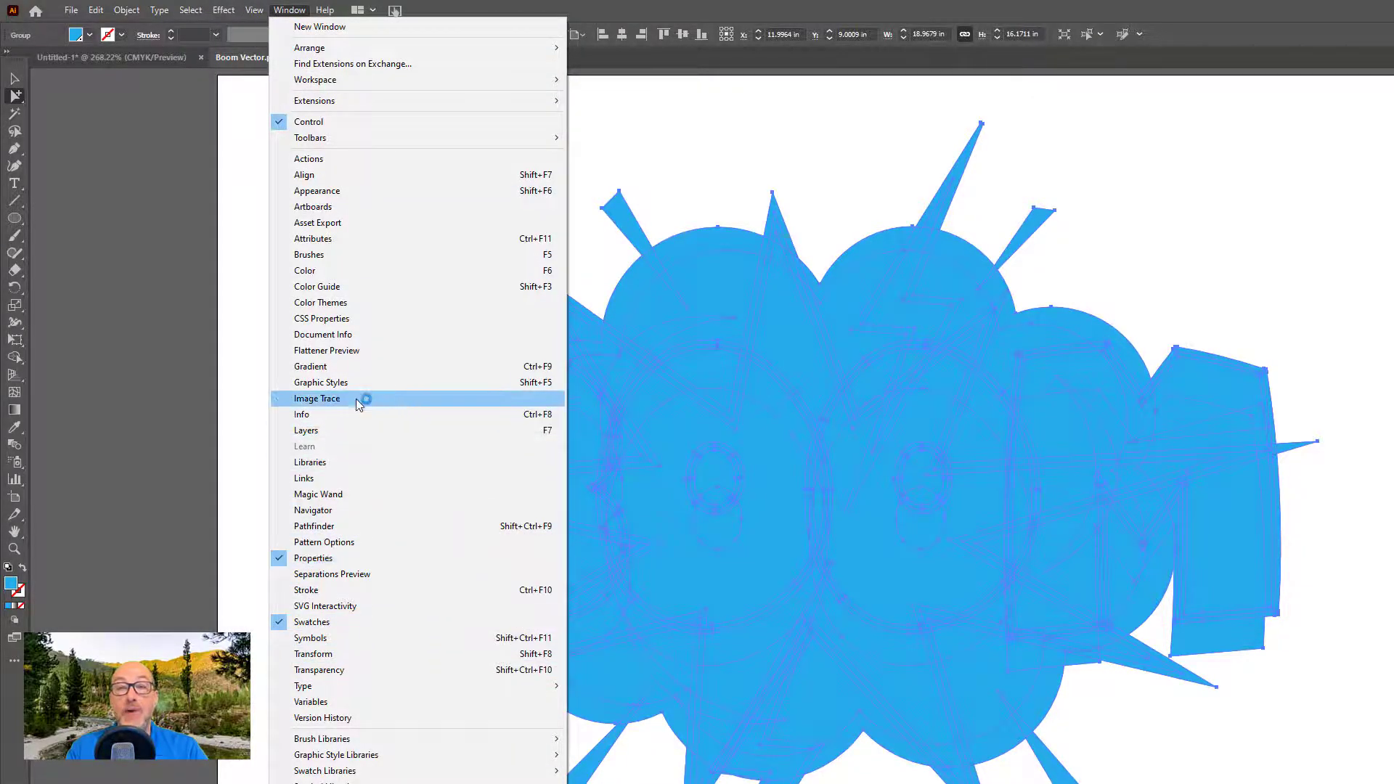
Unite the burst into one compound path with Pathfinder, inspect it zoomed in, then reselect it
left_click(328, 528)
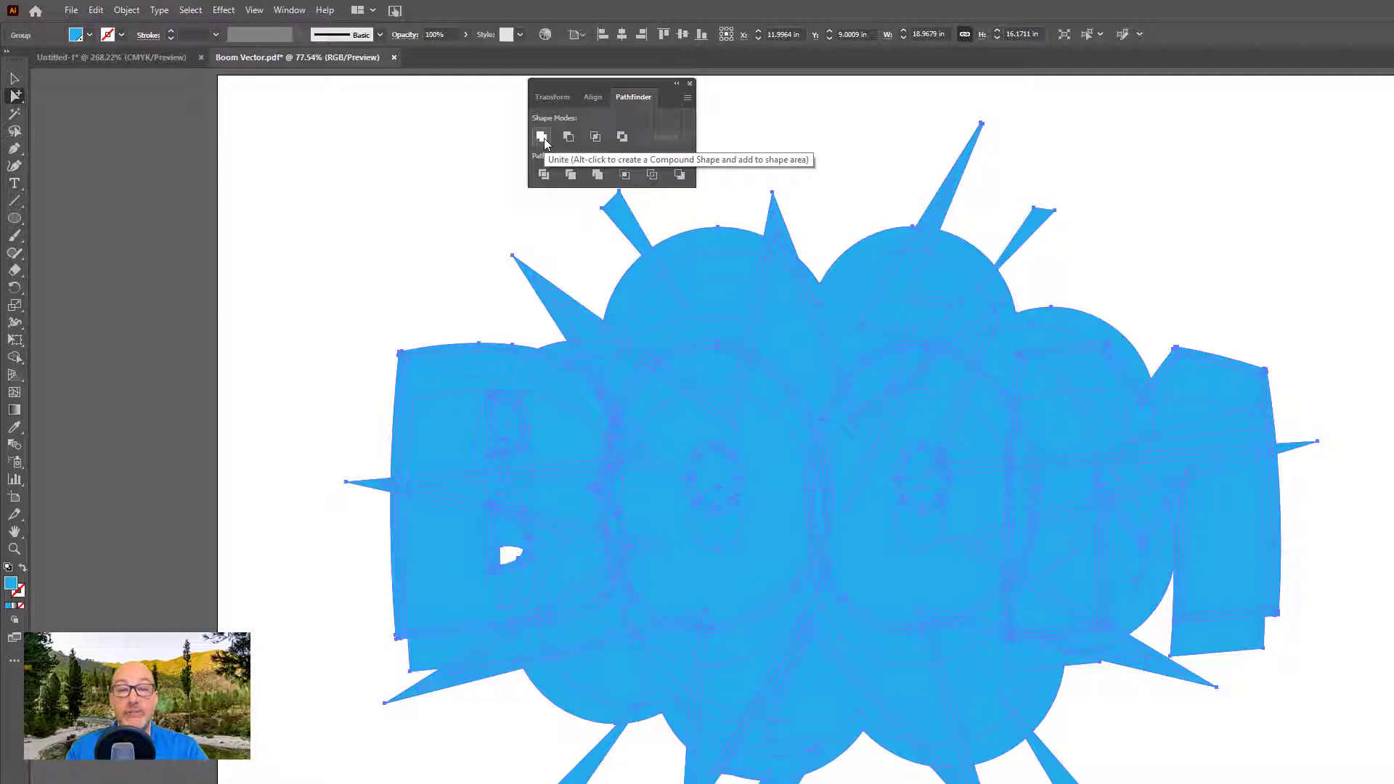
left_click(542, 137)
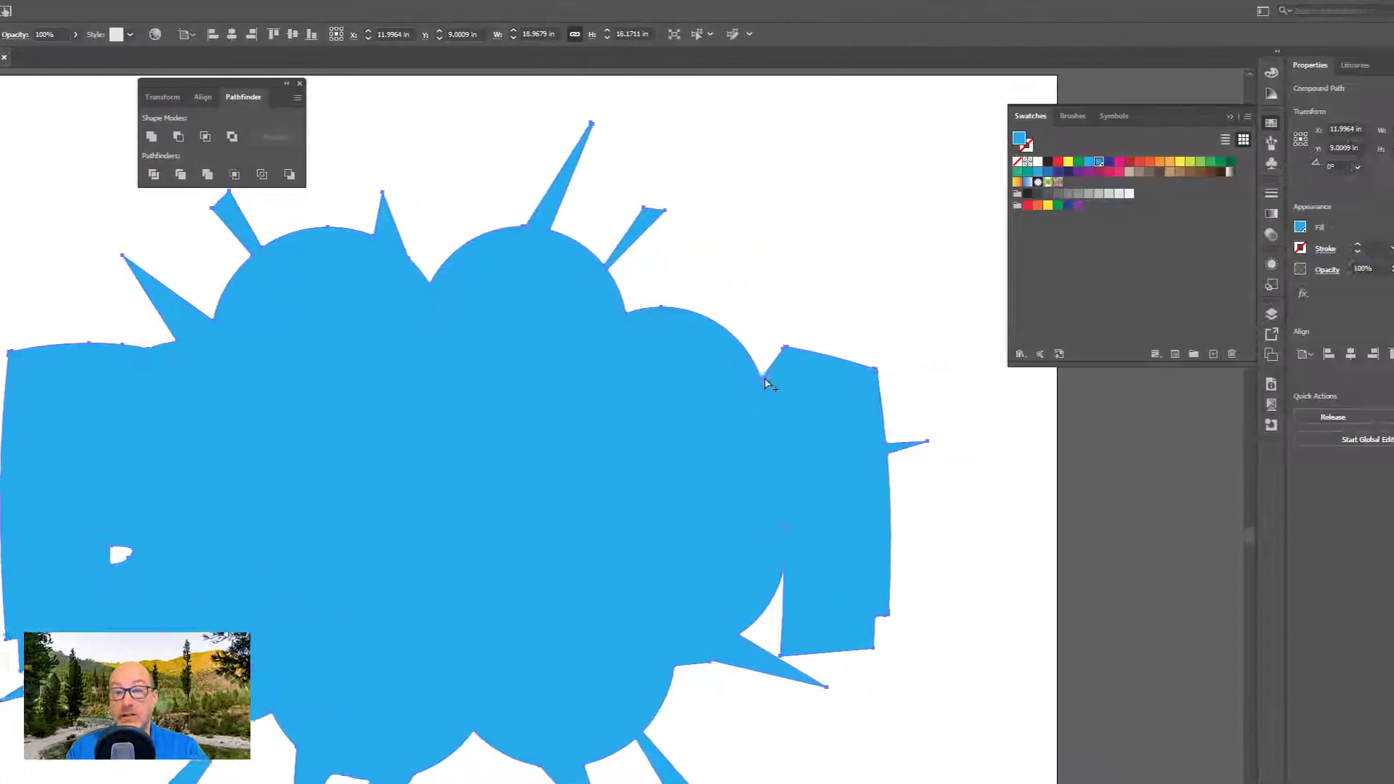
left_click(1271, 255)
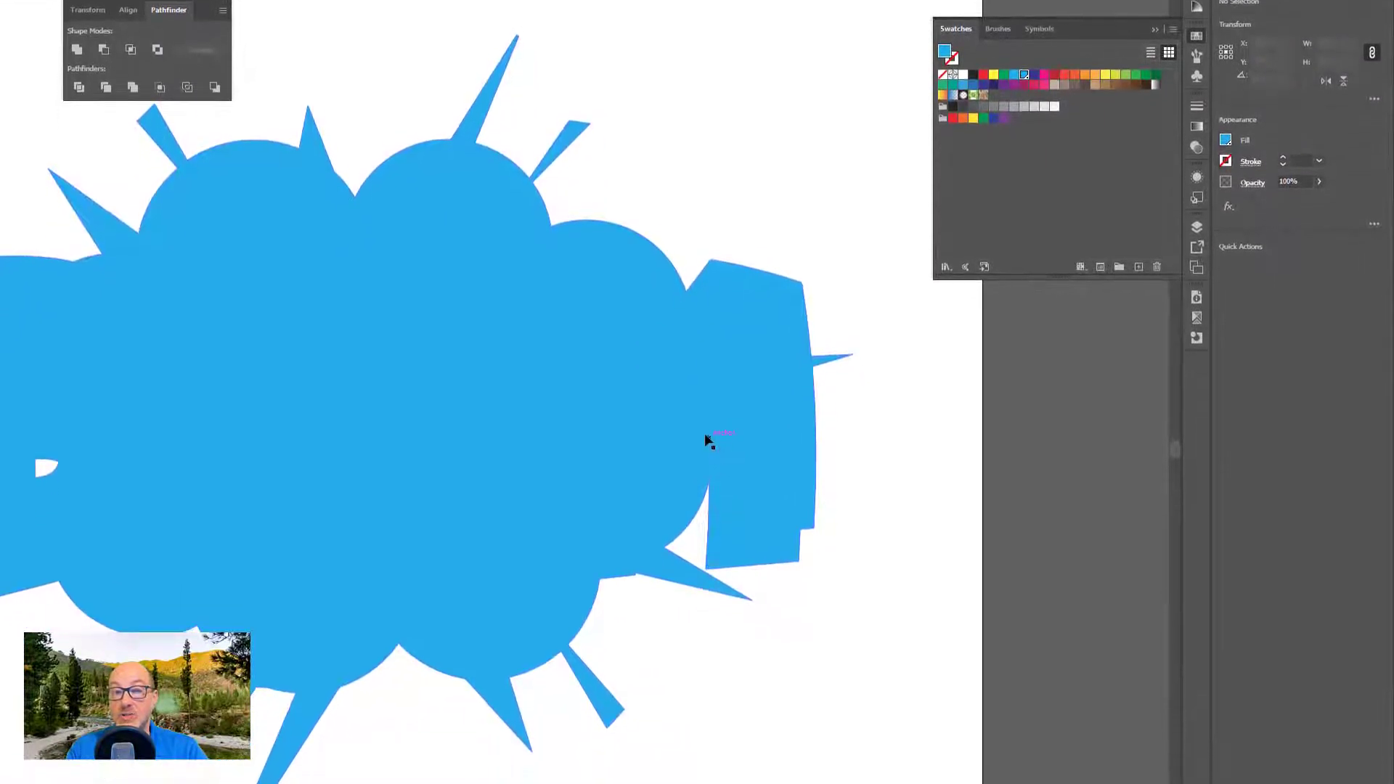
left_click(713, 531)
left_click_drag(741, 473, 1158, 734)
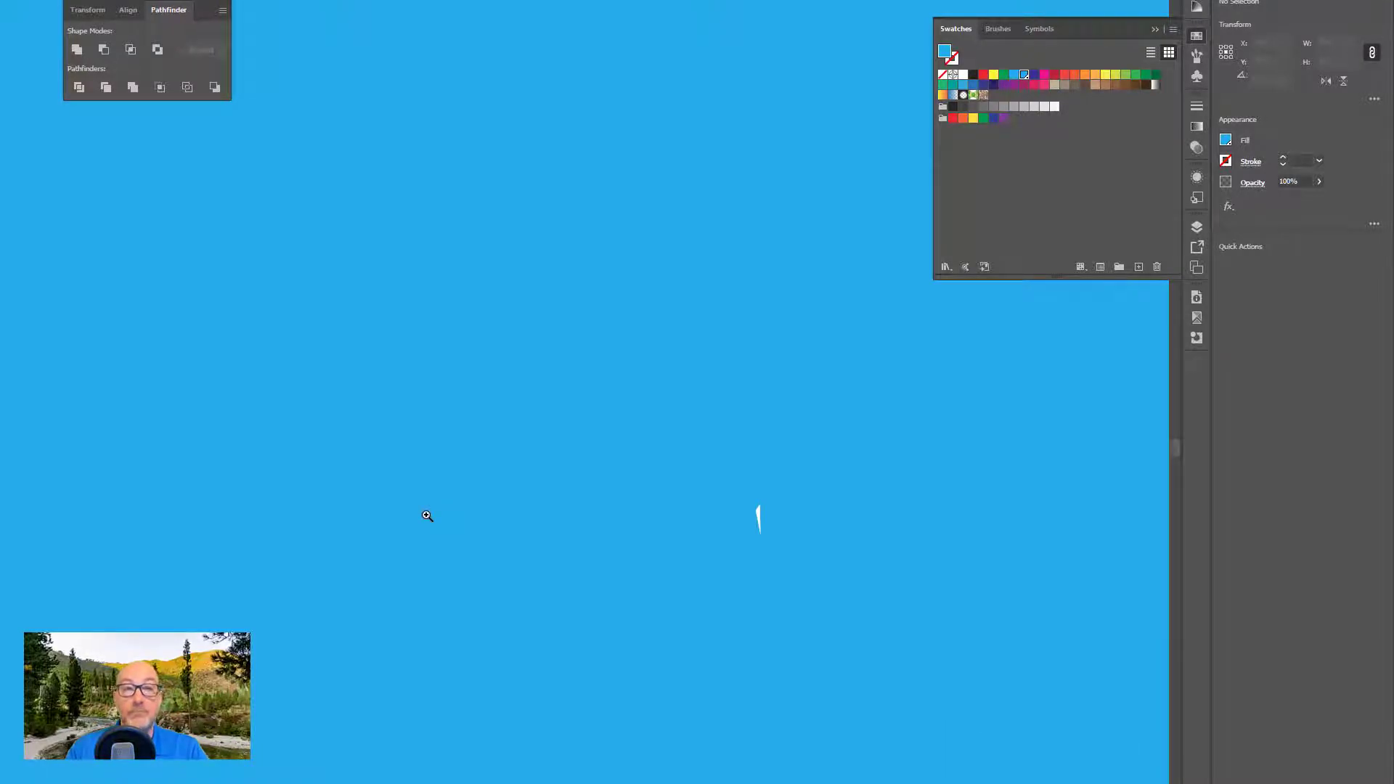
key("ctrl+0")
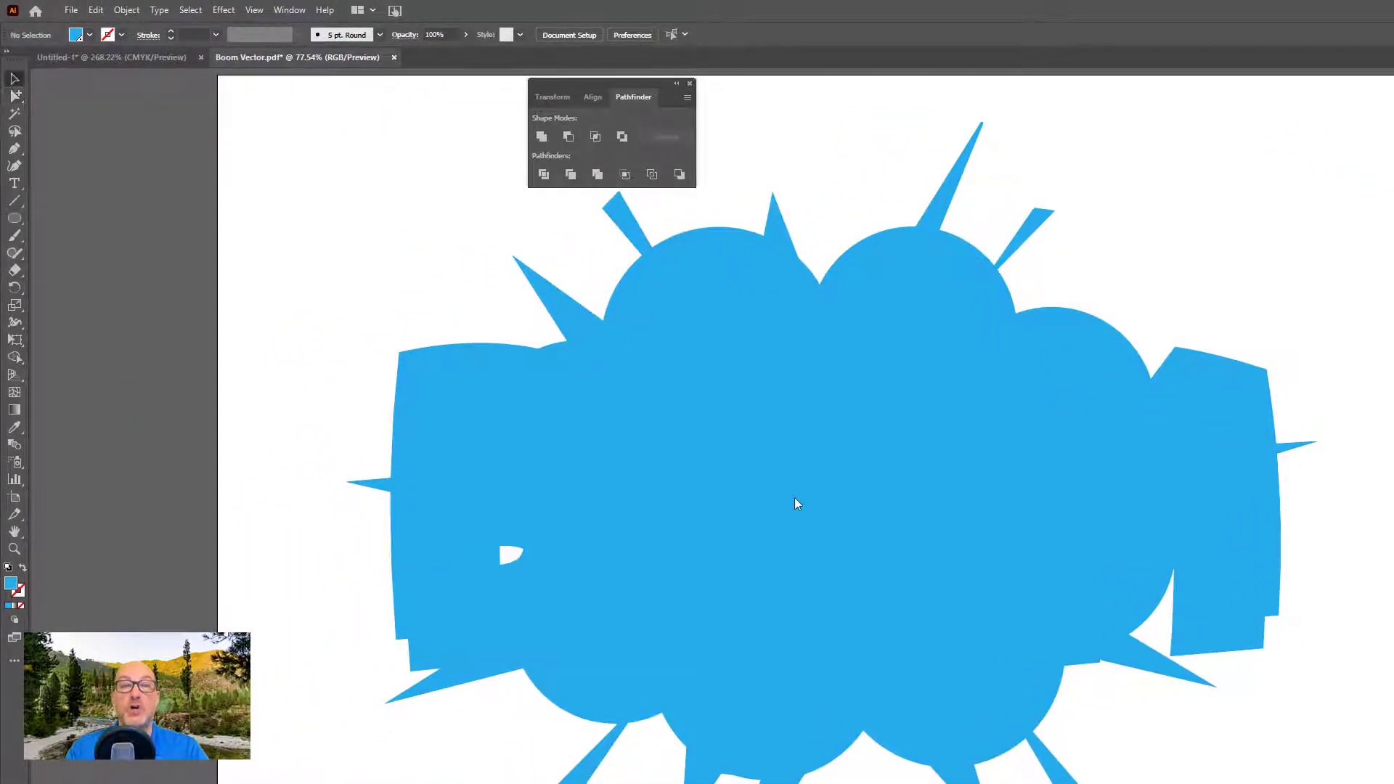
left_click(795, 499)
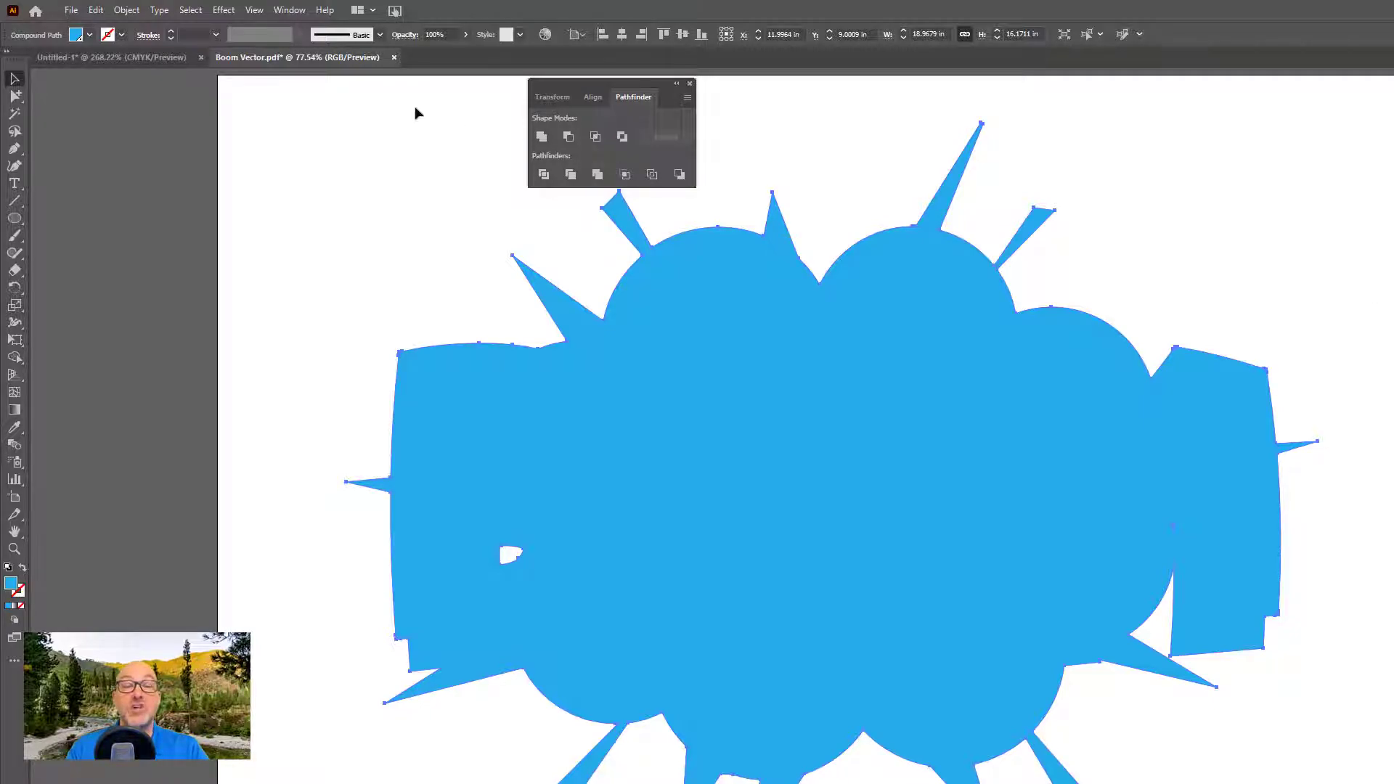
Switch between Untitled-1 and Boom Vector, reselecting the burst, then select Untitled-1's pink circle
left_click(108, 56)
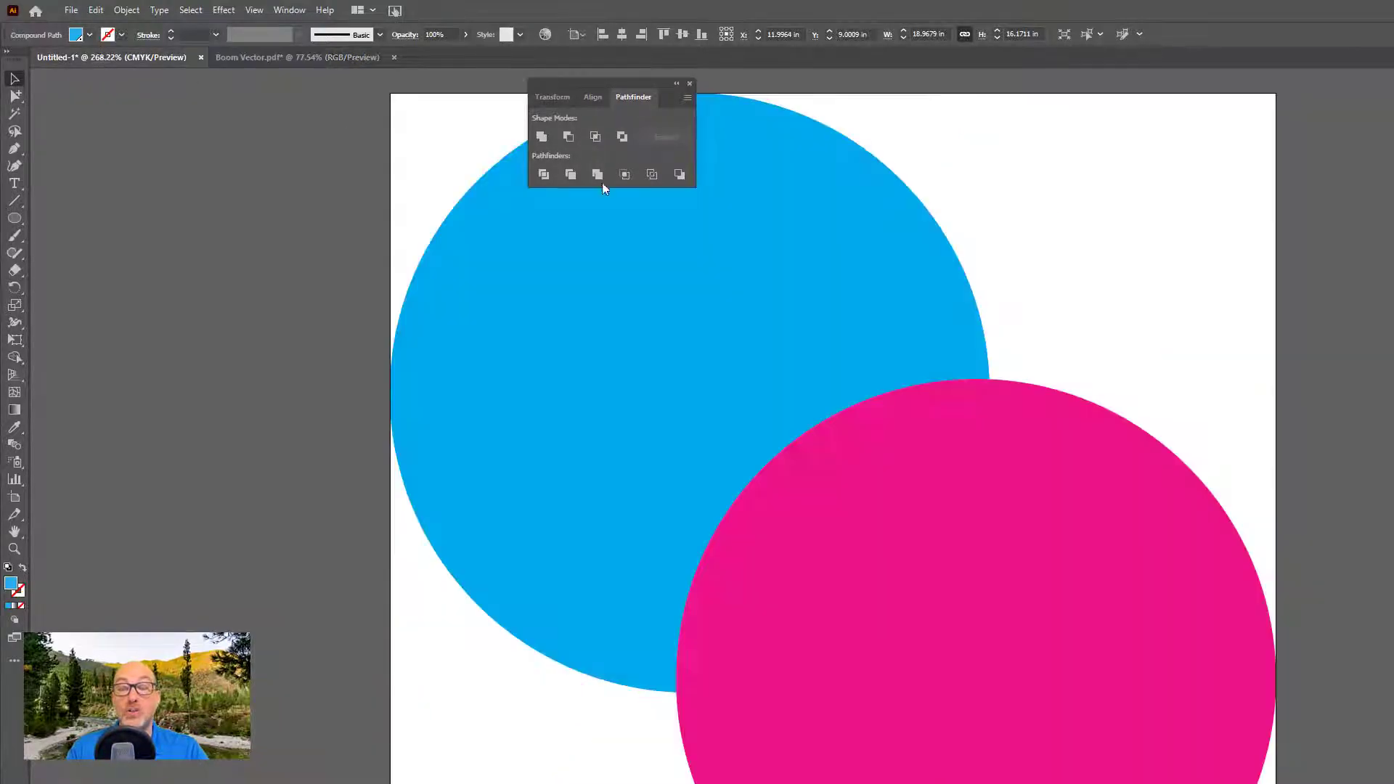
left_click(1137, 352)
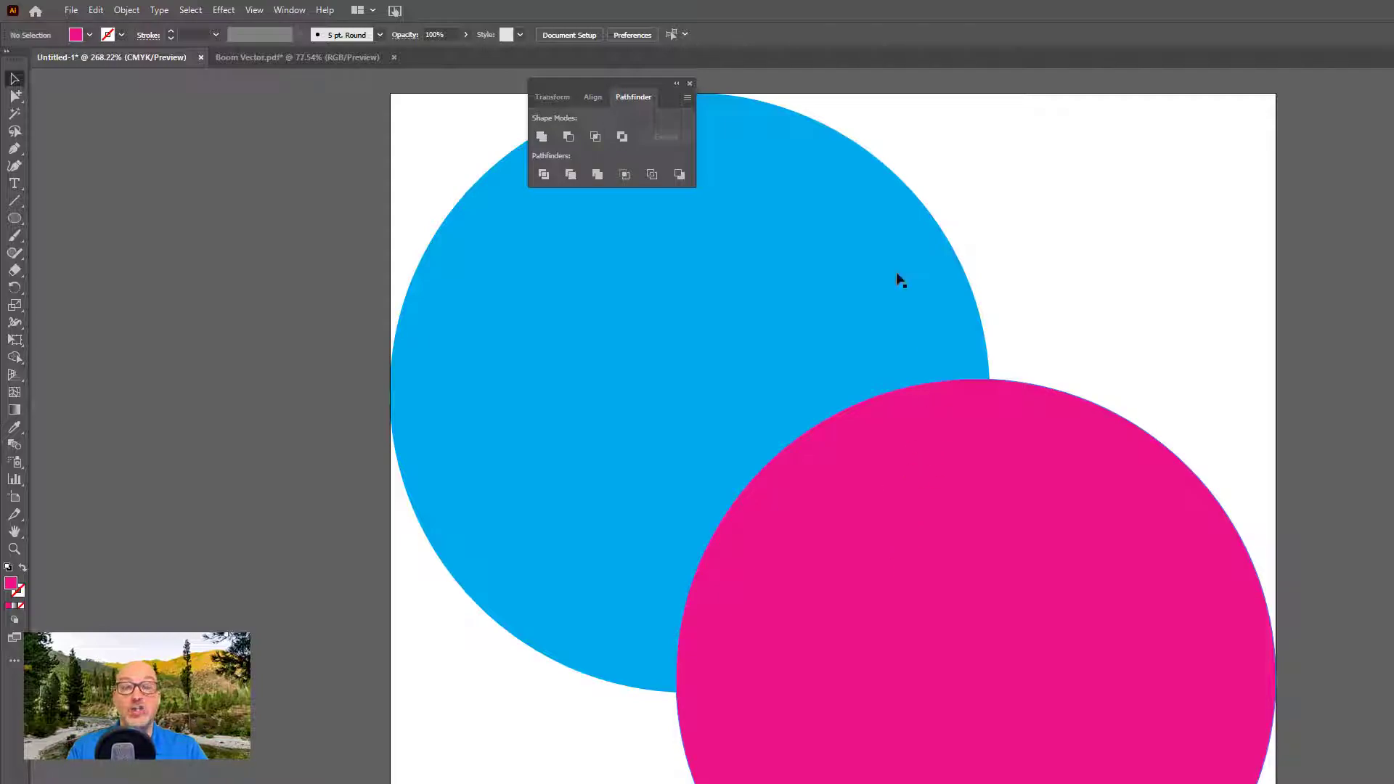
left_click(252, 58)
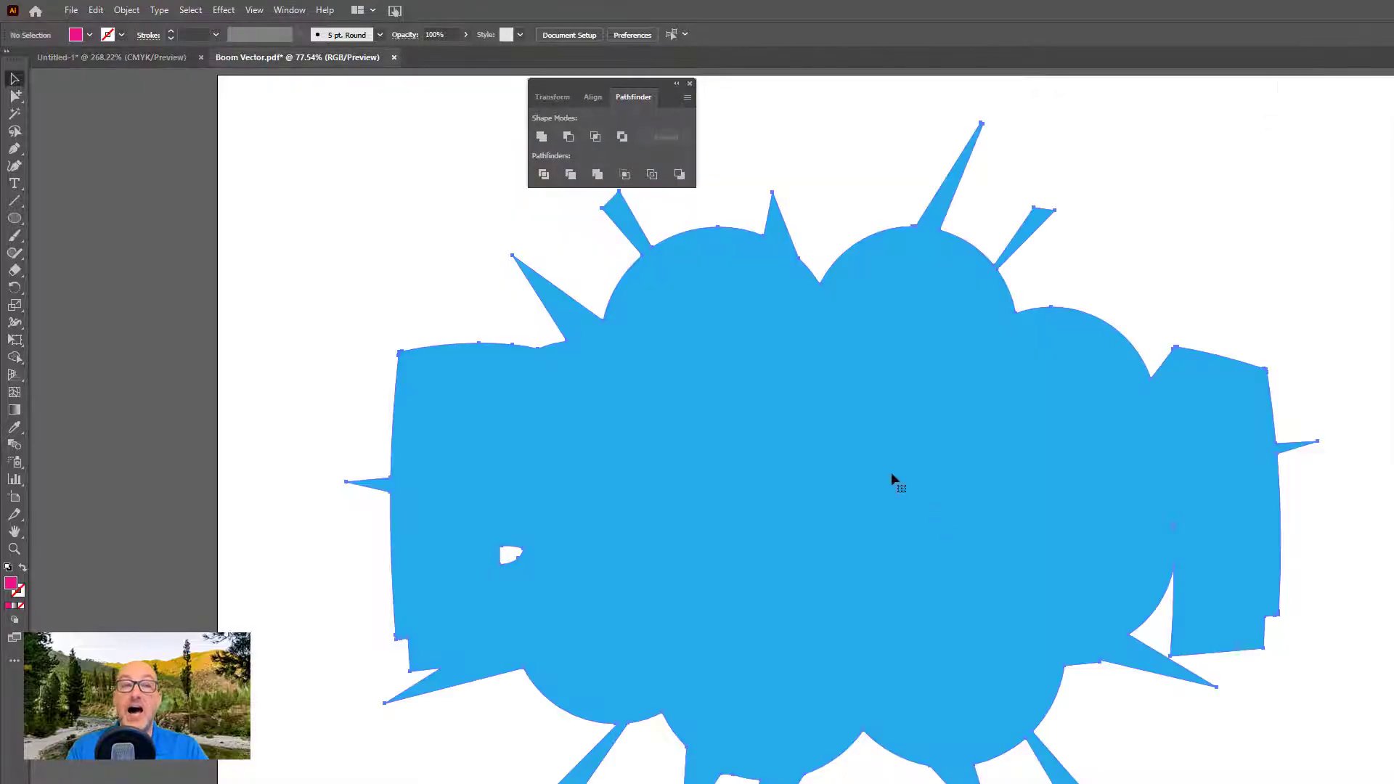
left_click(779, 450)
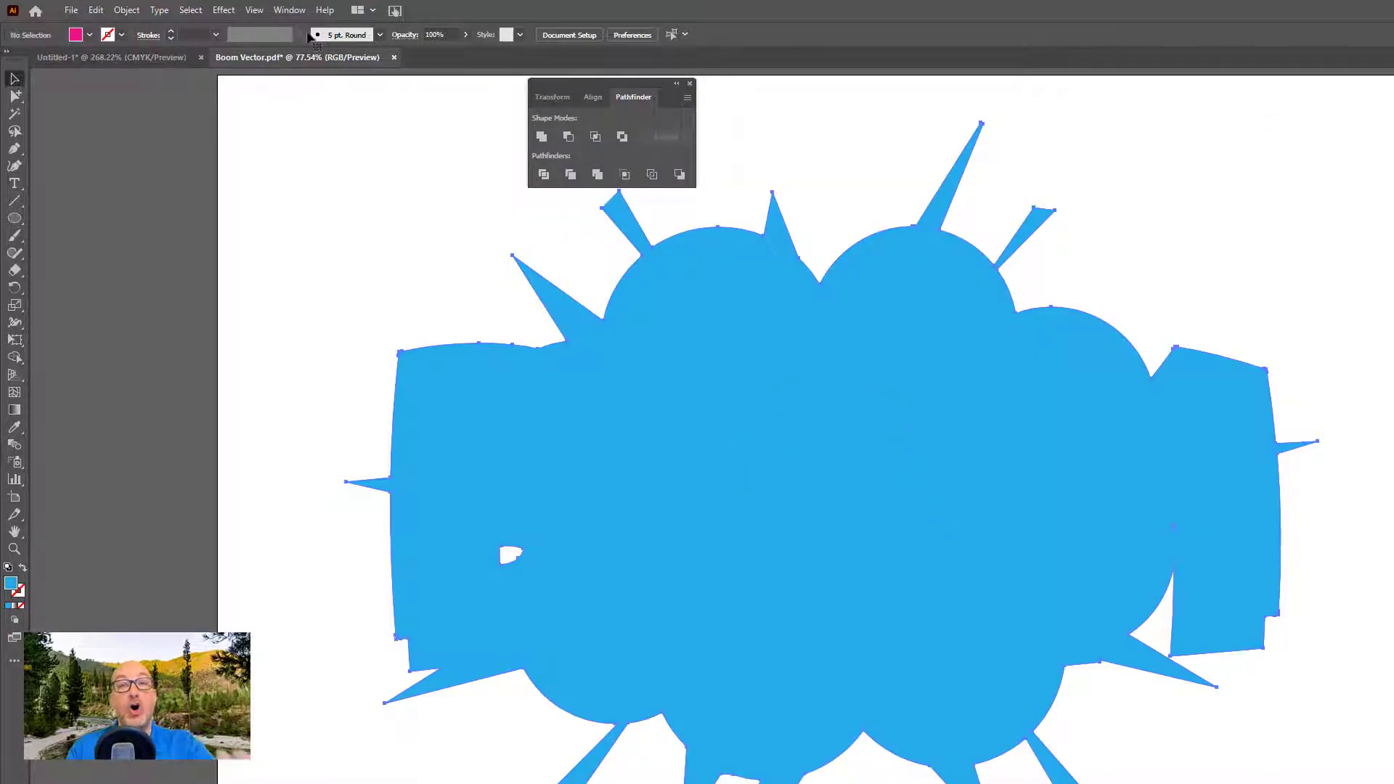
left_click(124, 64)
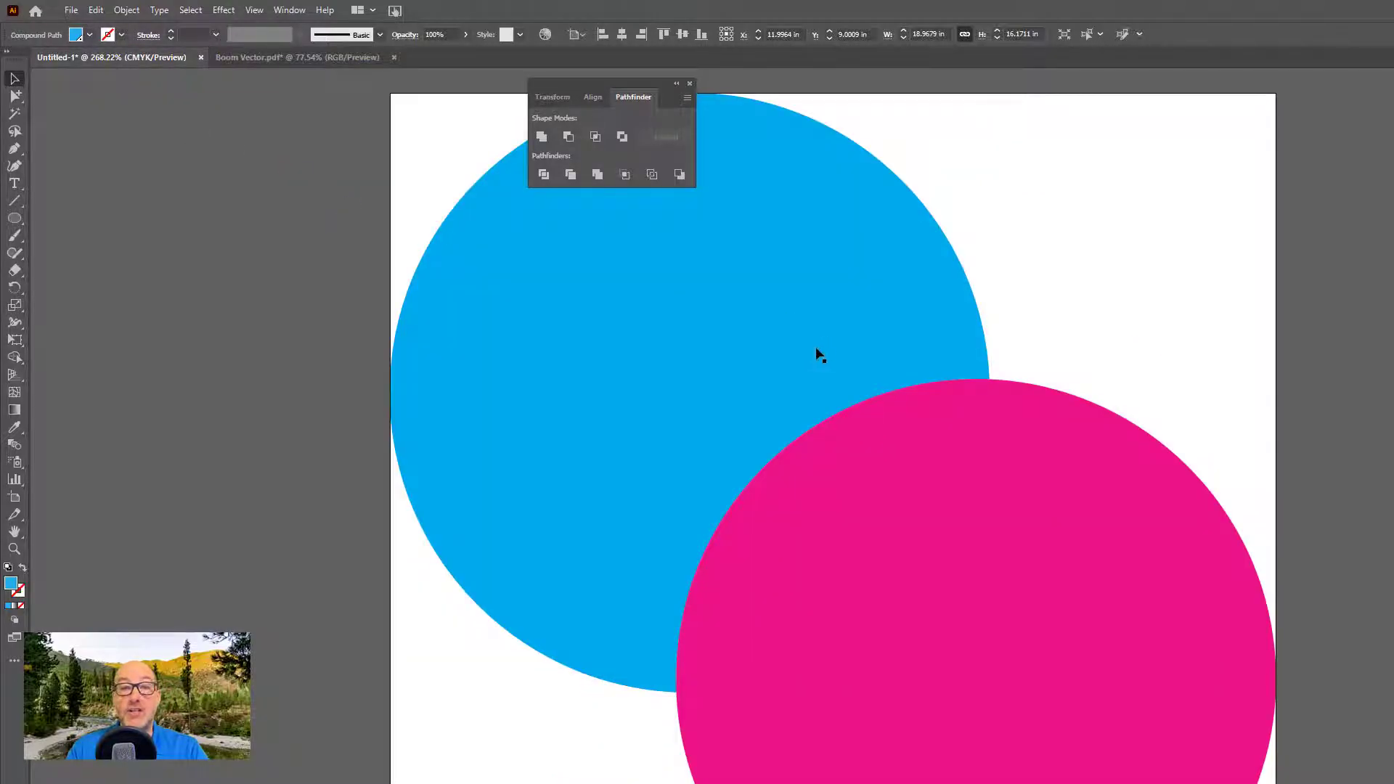
left_click(1030, 396)
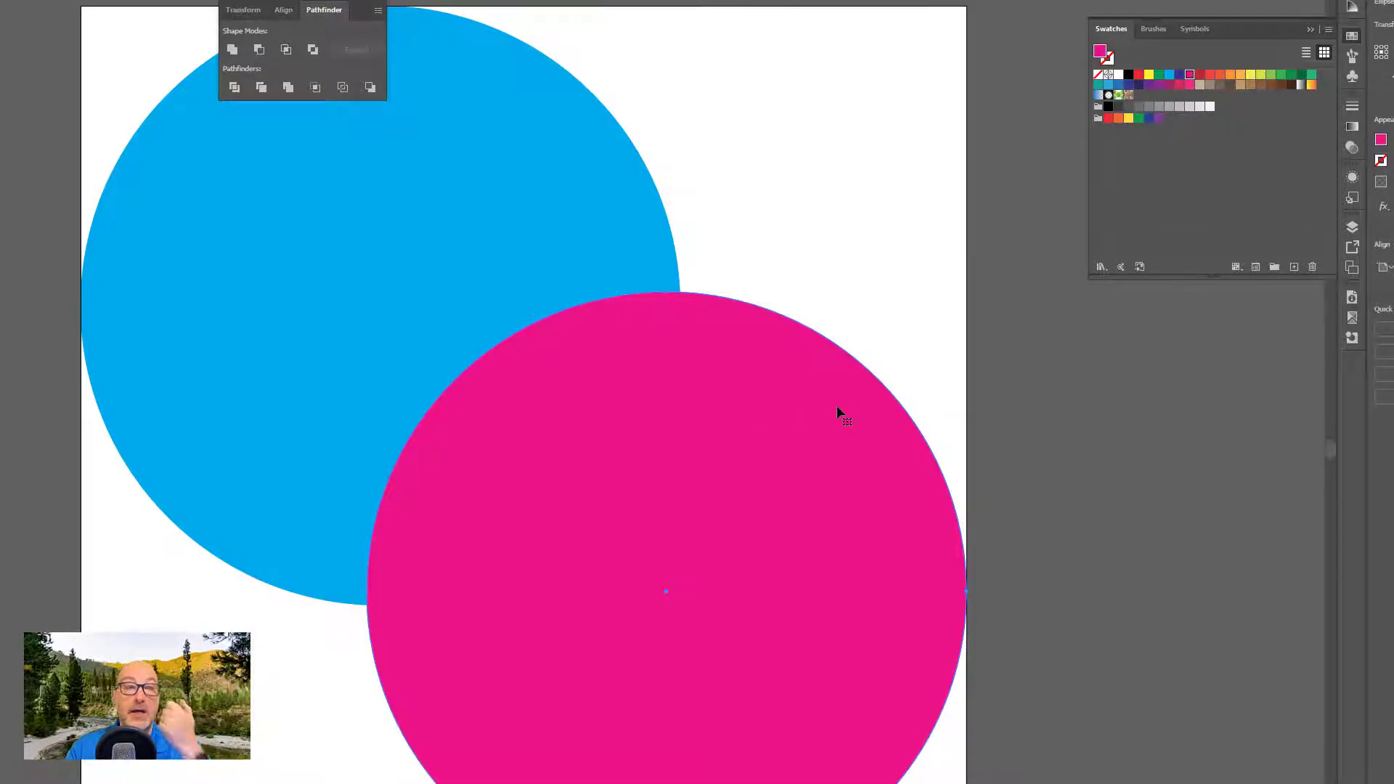
Select both circles and turn on View > Overprint Preview
key("ctrl+a")
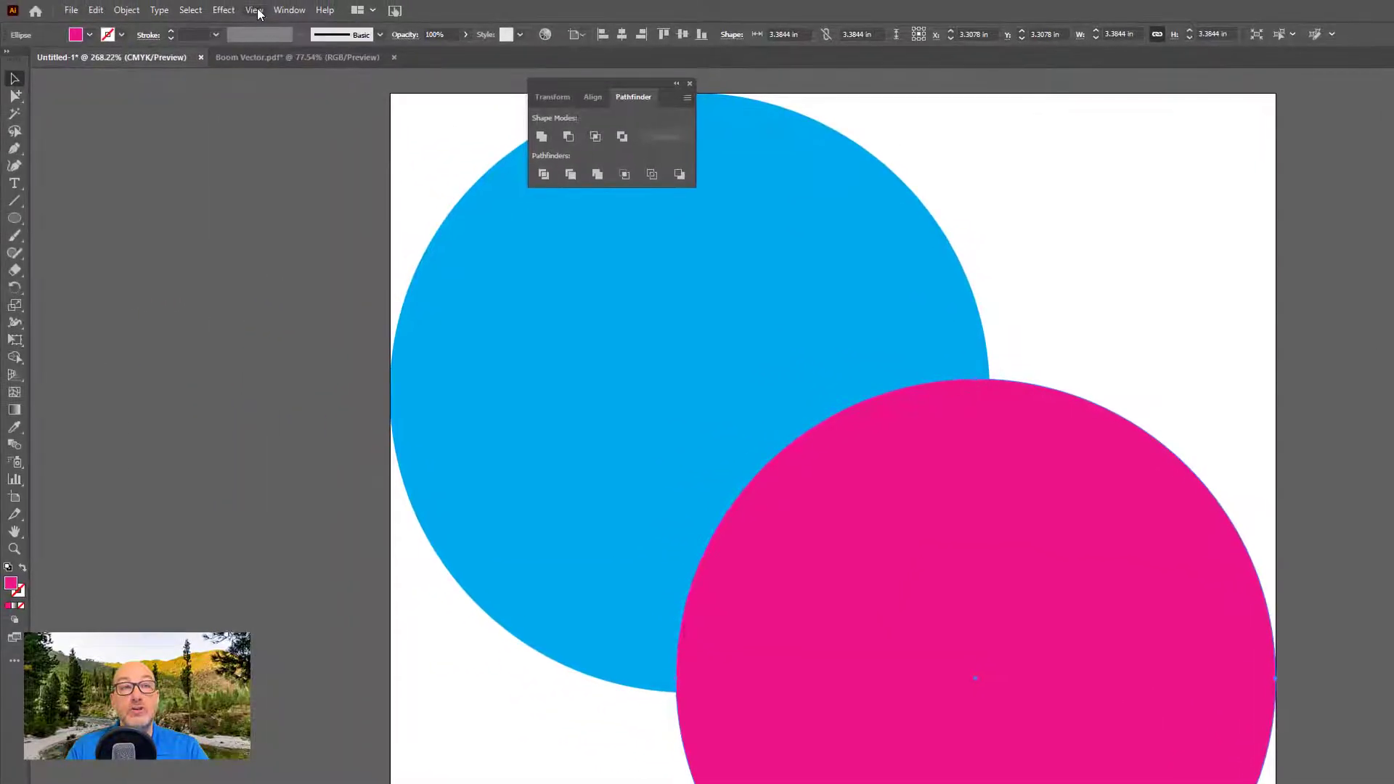
left_click(254, 10)
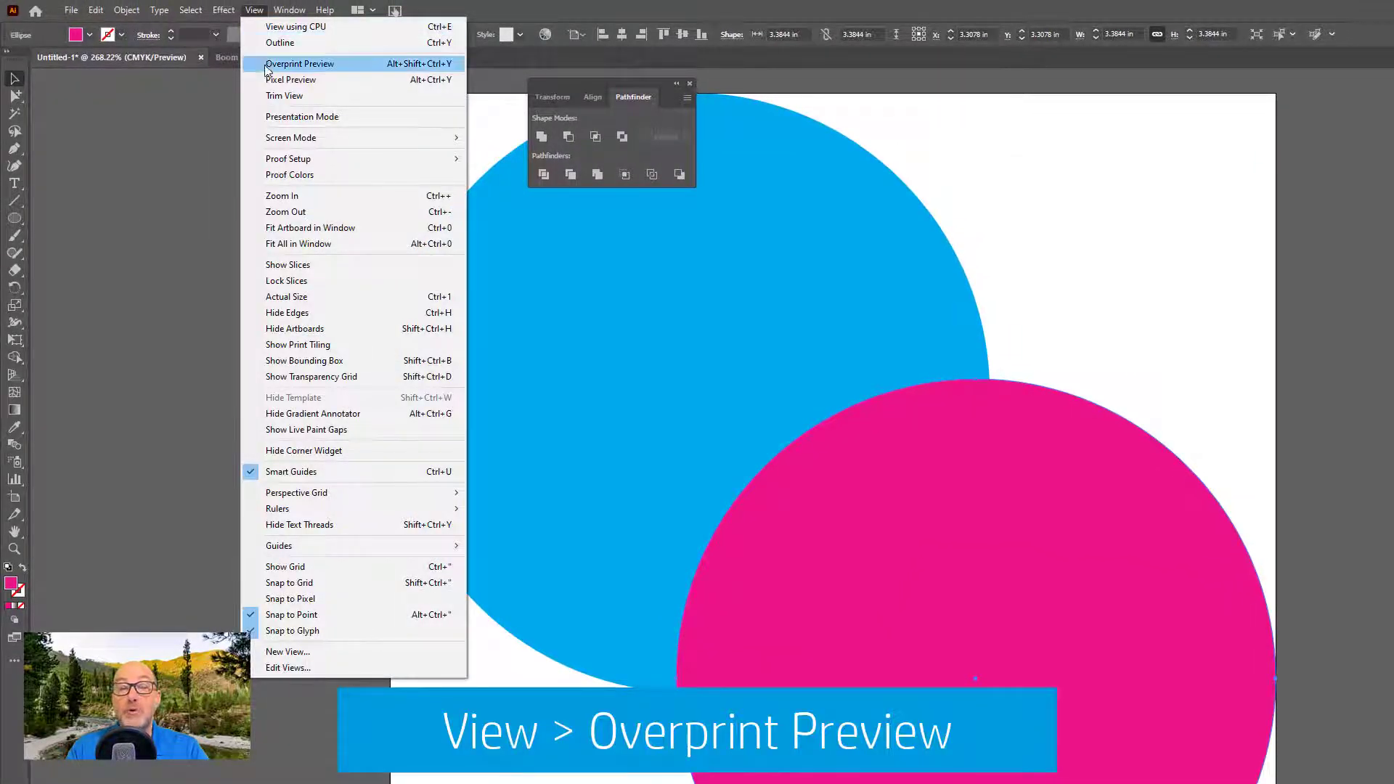
left_click(300, 64)
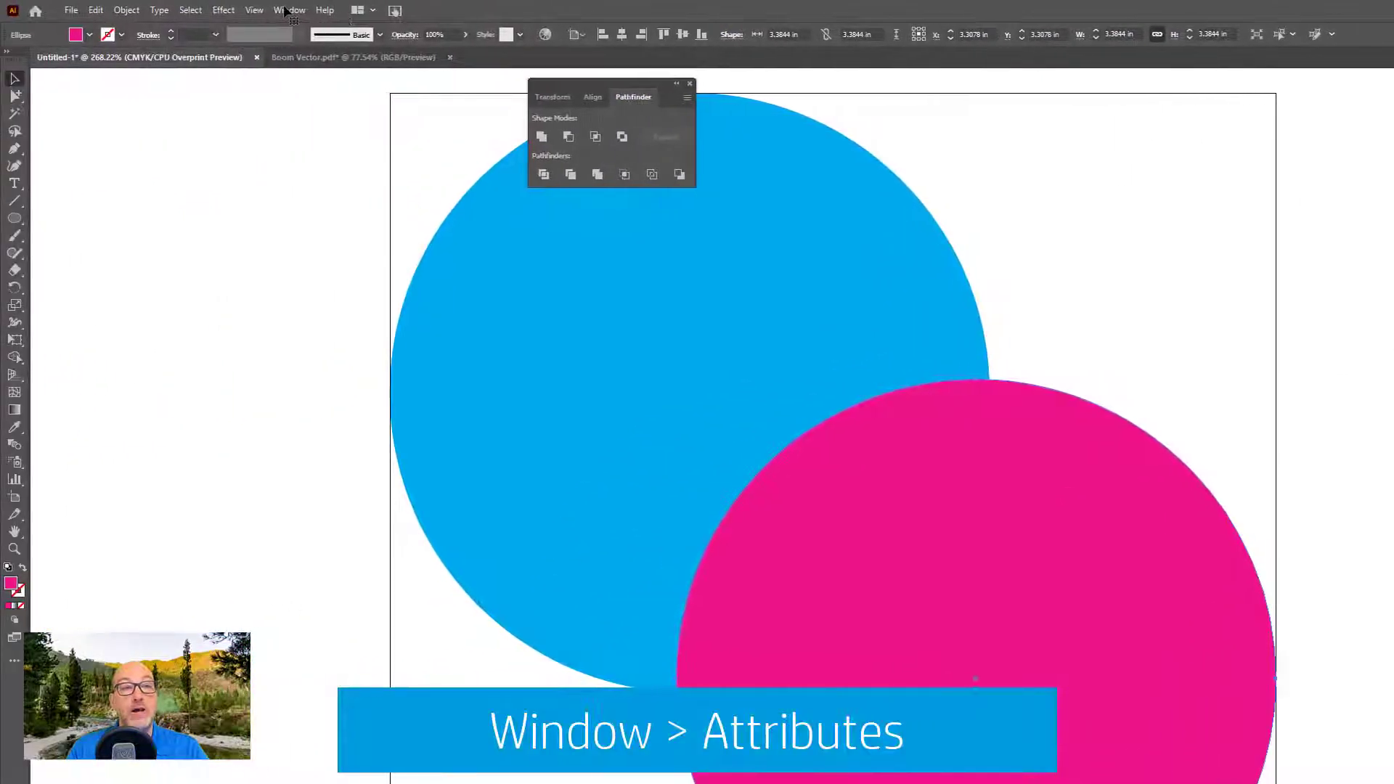
Check Overprint Fill in the Attributes panel so the pink circle overprints the blue one
left_click(174, 9)
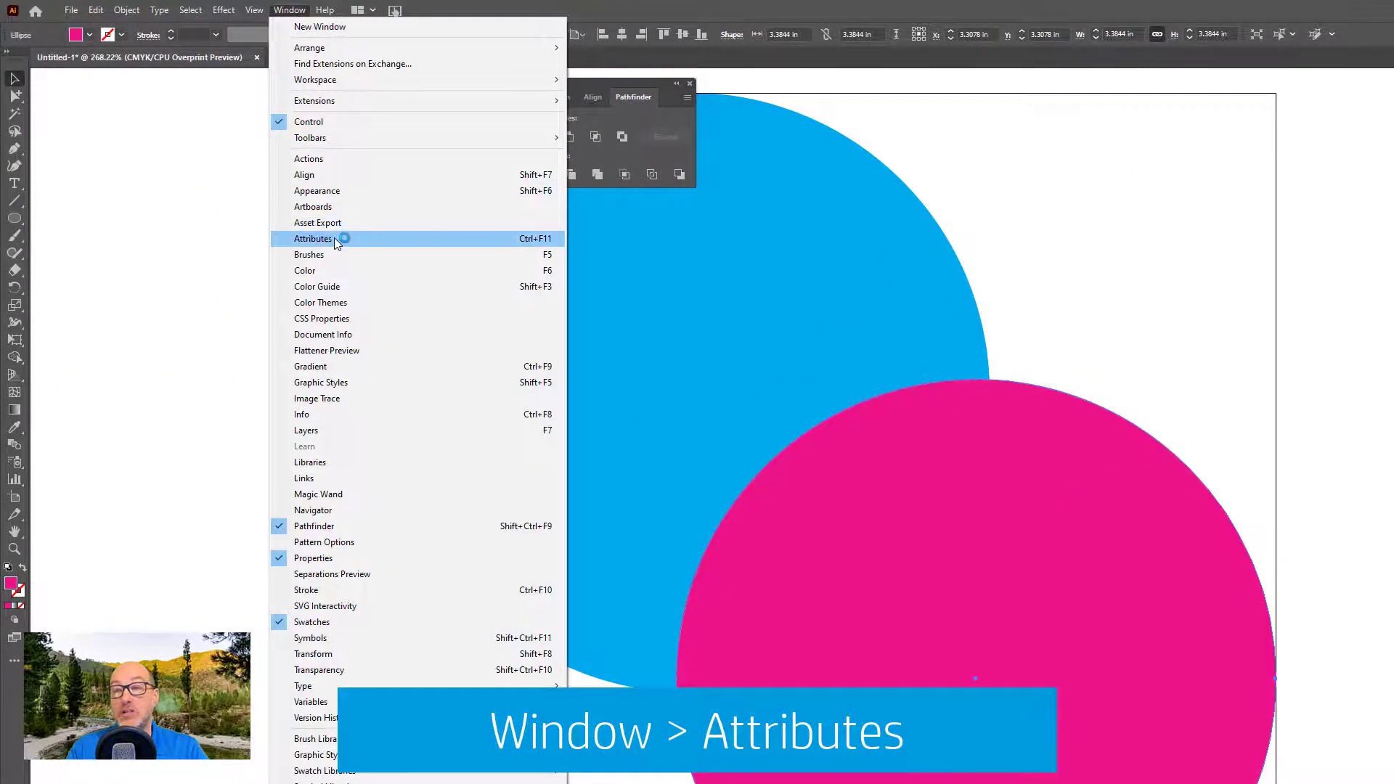
left_click(338, 238)
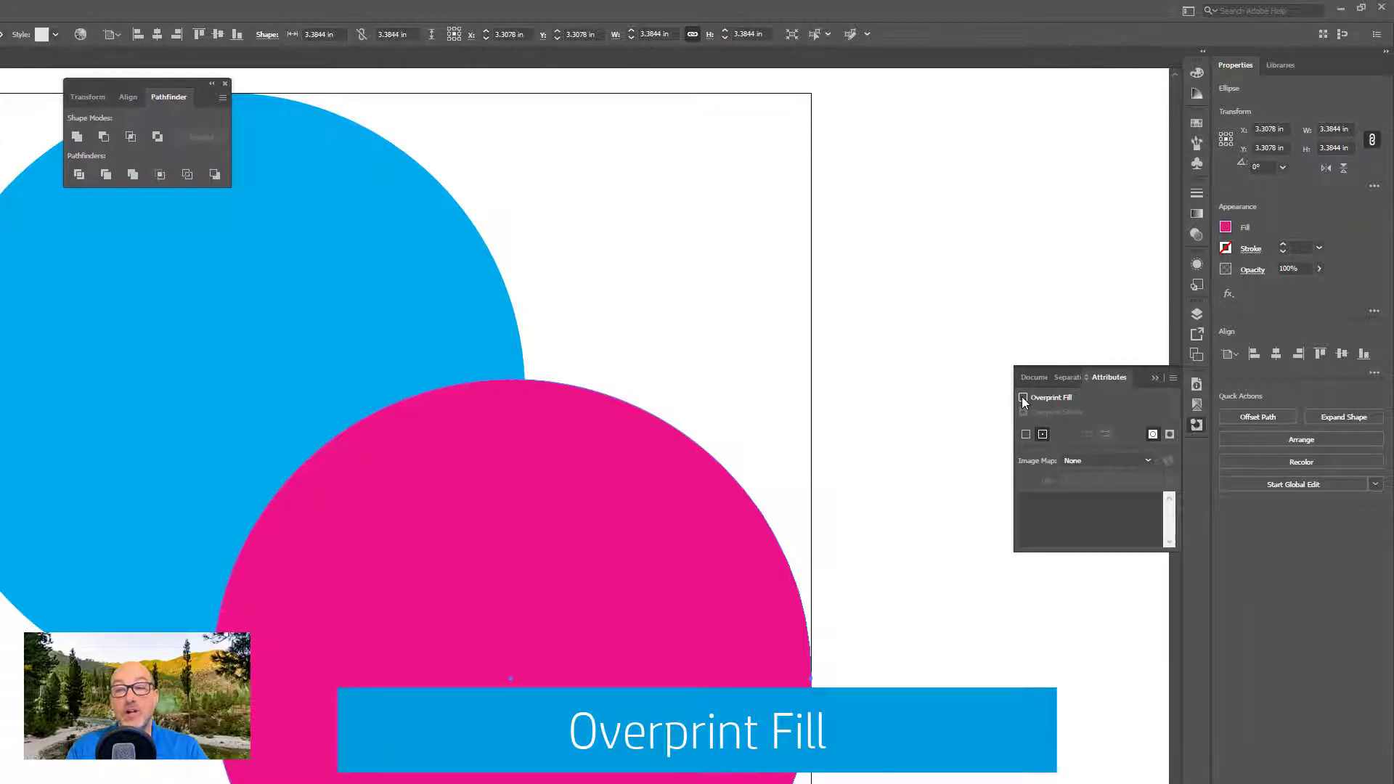
left_click(1023, 398)
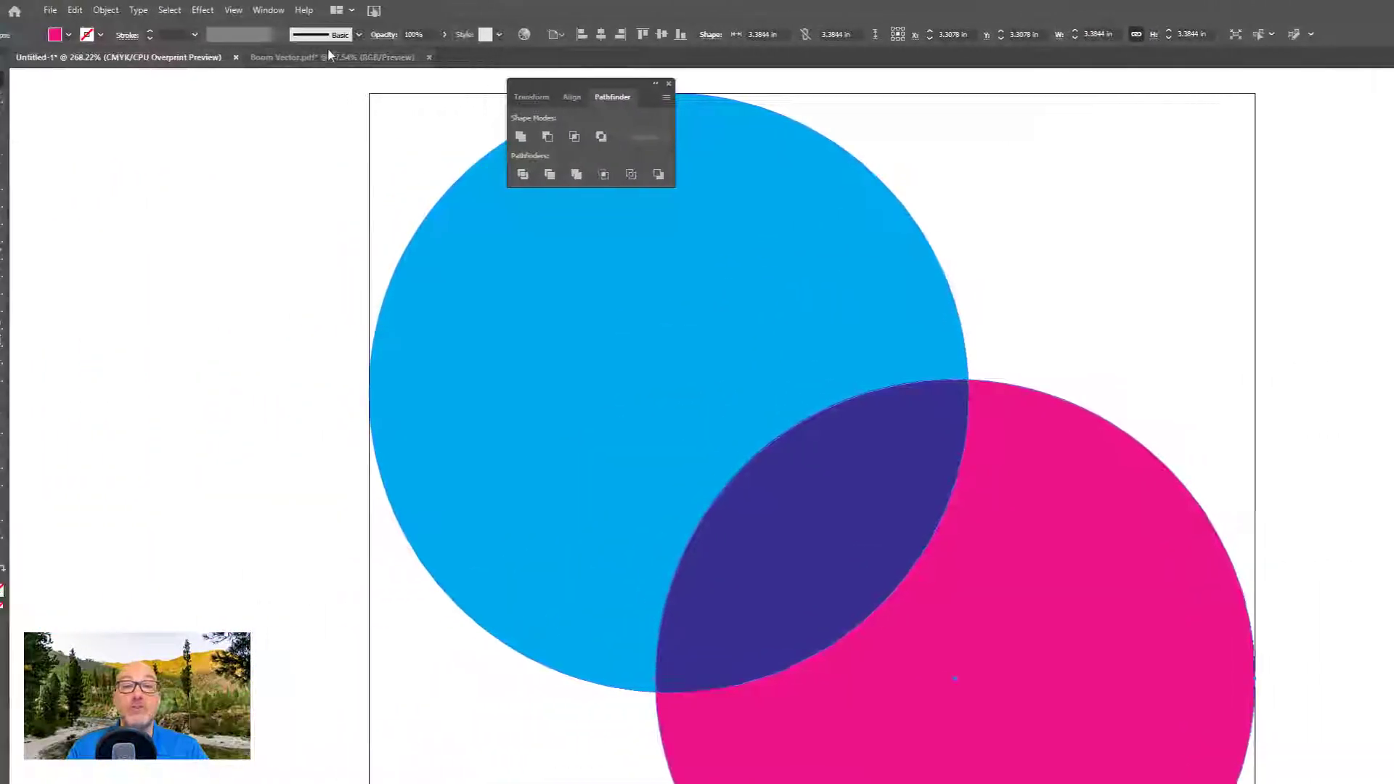
In Boom Vector, make the Color Artwork layer visible and enable Overprint Preview
left_click(328, 56)
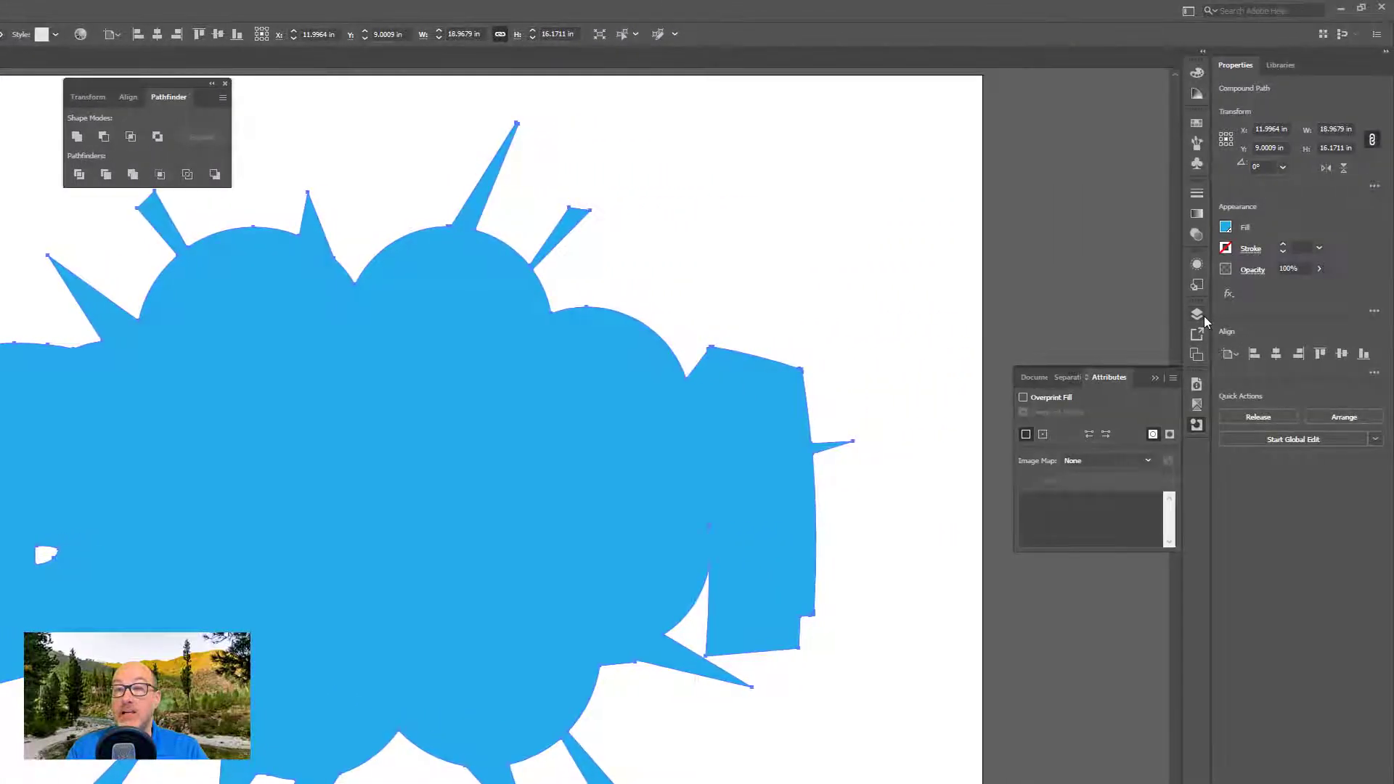
left_click(1198, 314)
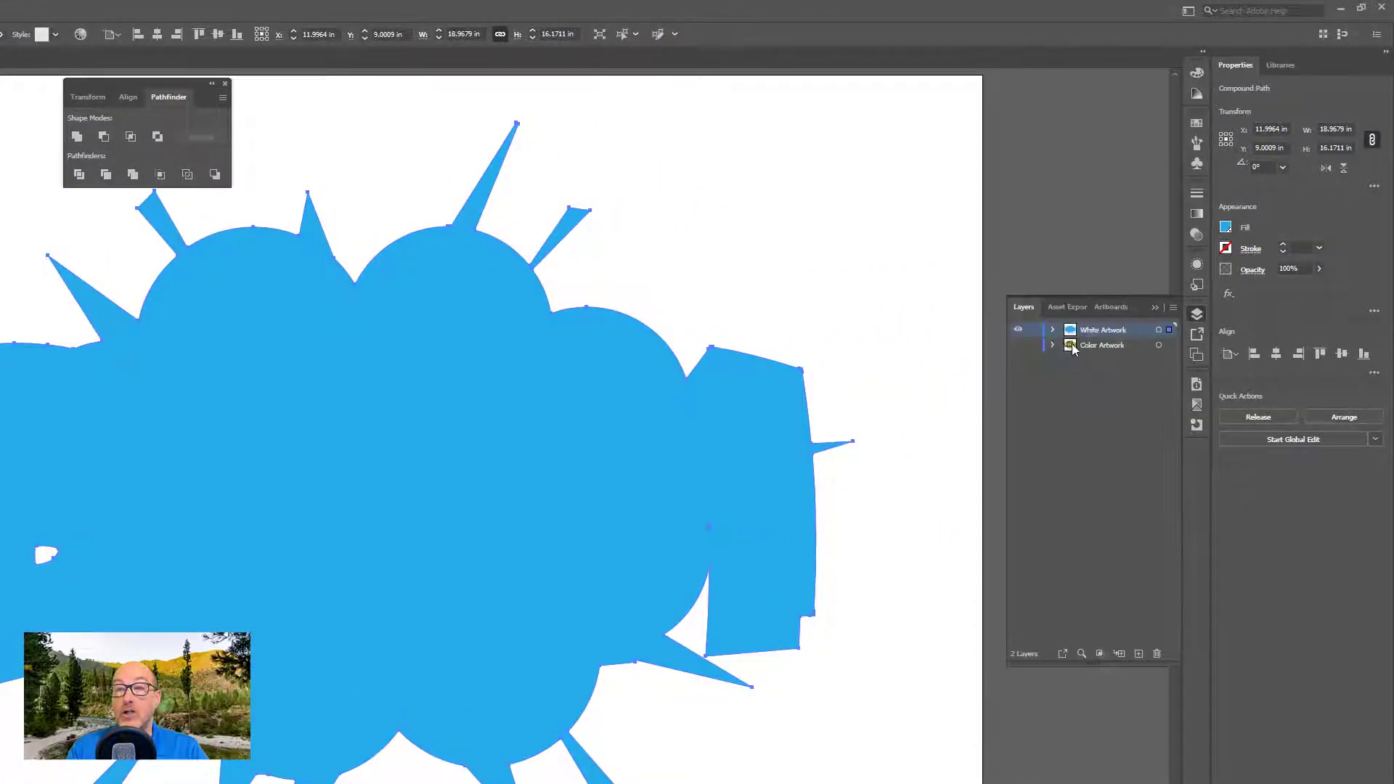
left_click(1019, 346)
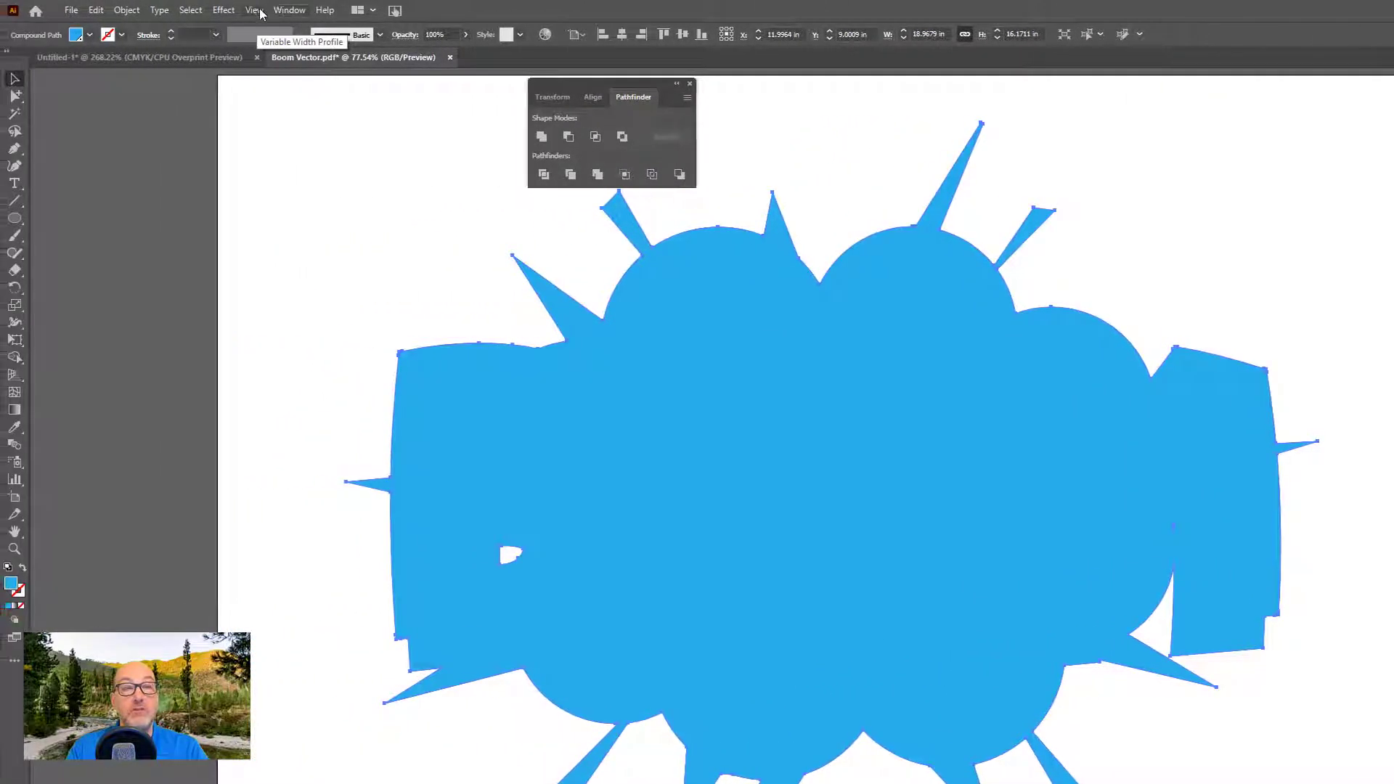
left_click(255, 10)
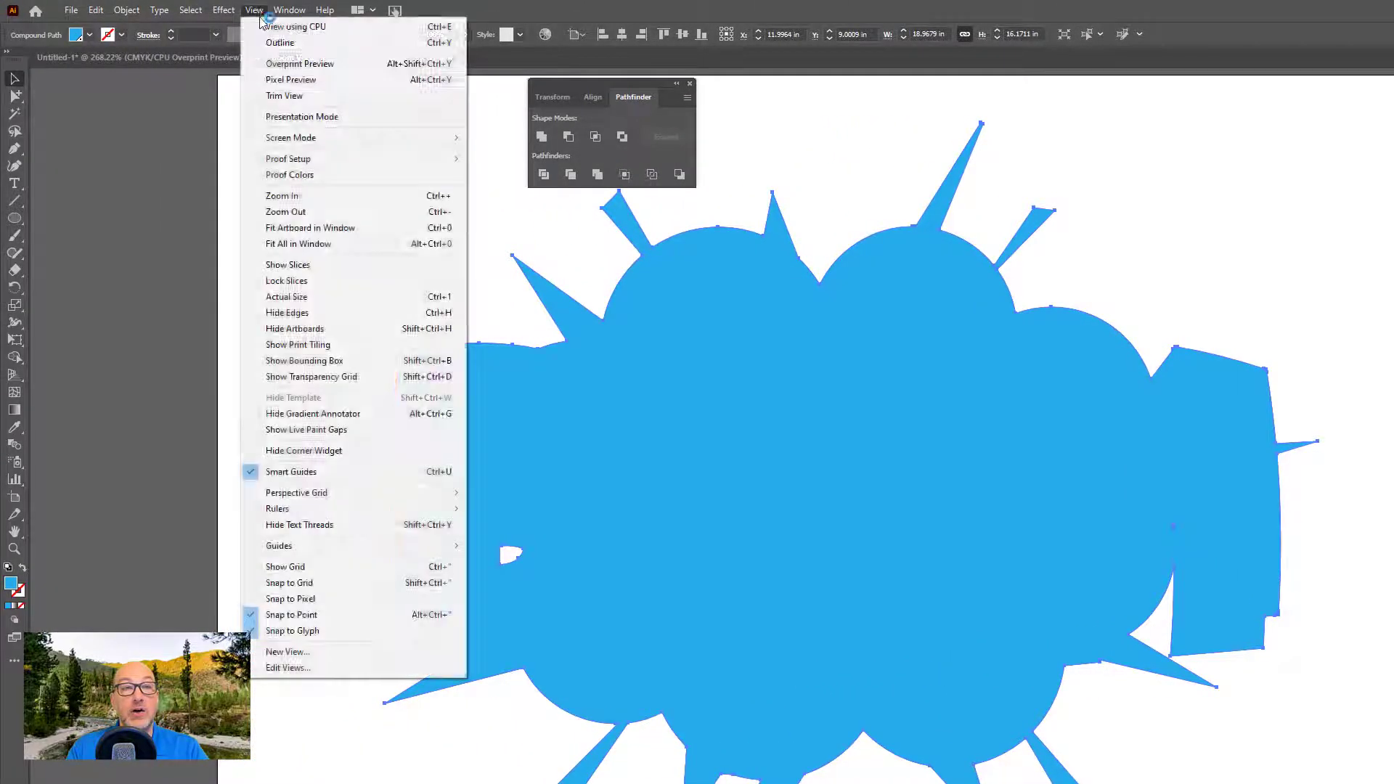
left_click(301, 64)
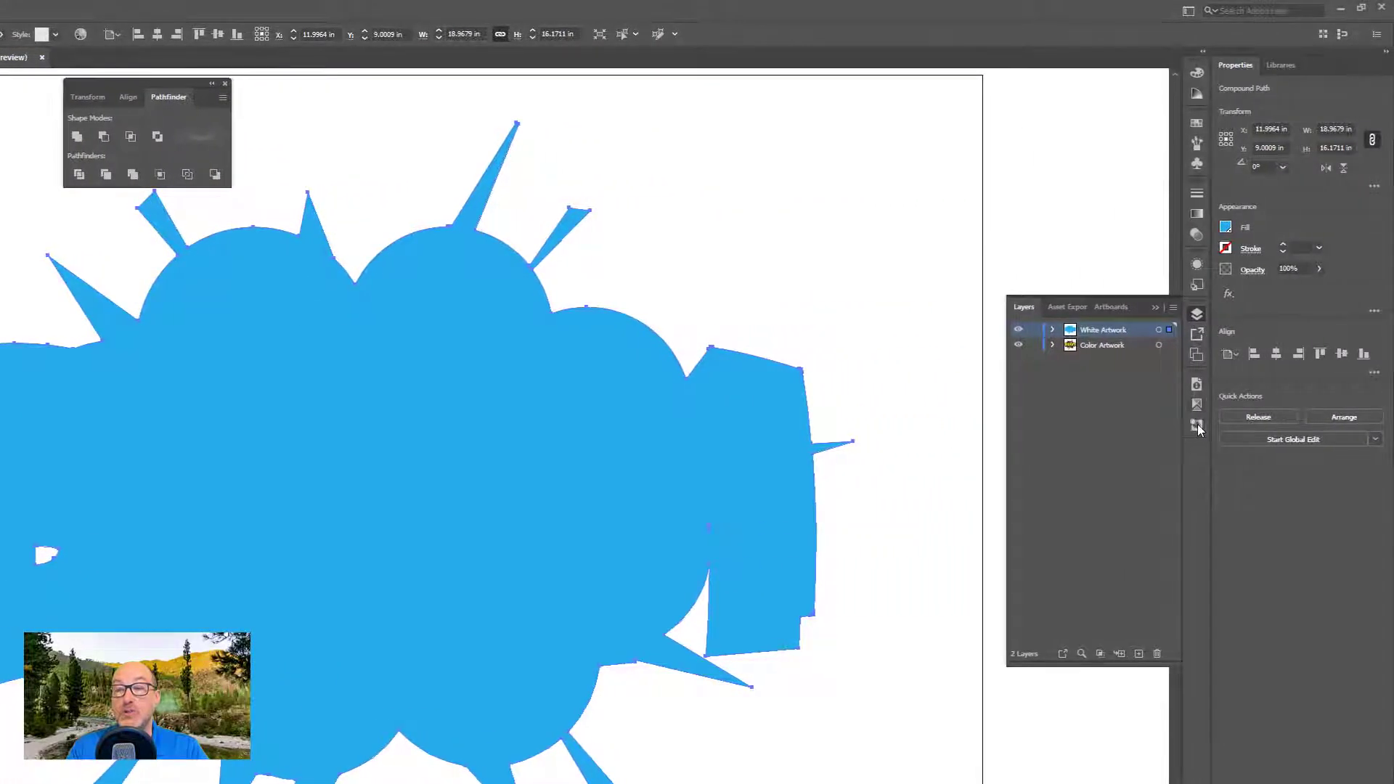
Check Overprint Fill for the blue burst so the colour BOOM artwork shows through
left_click(1197, 427)
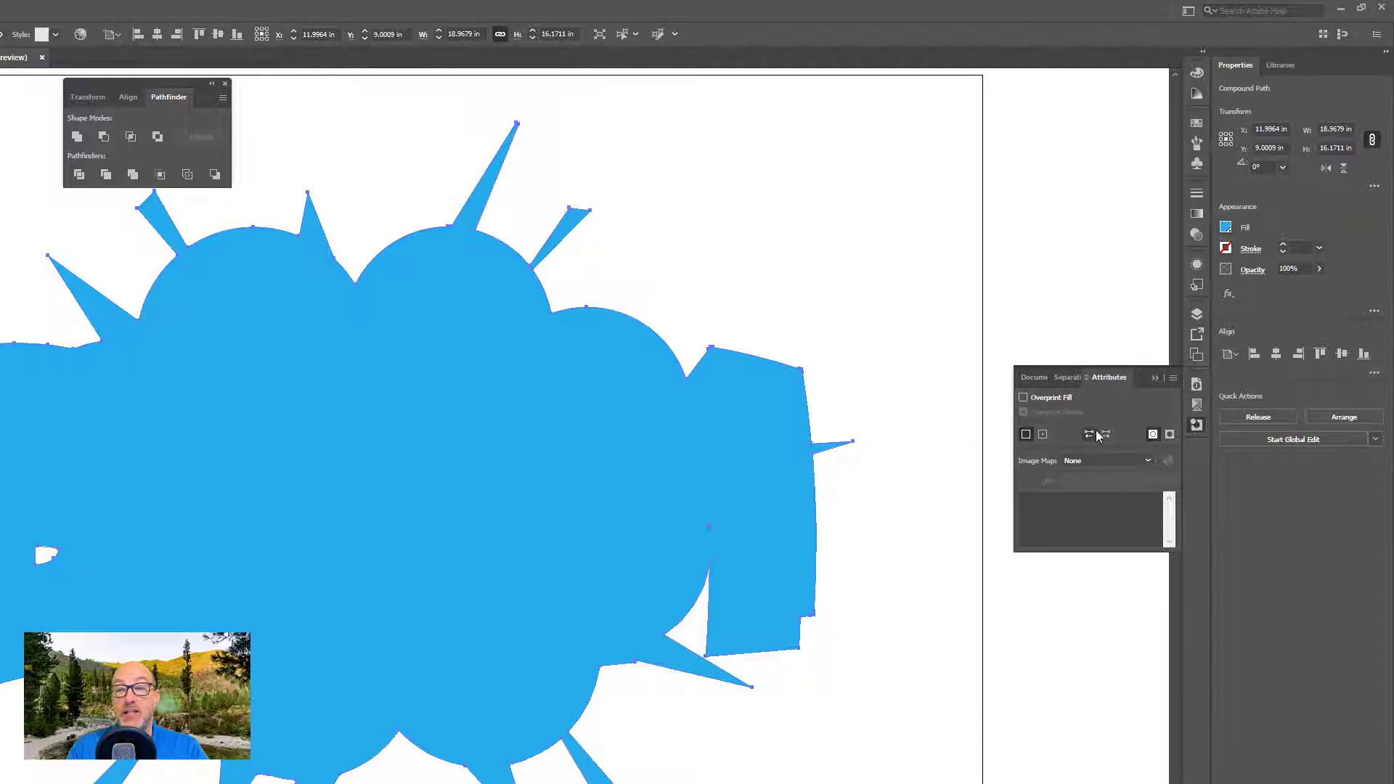
left_click(1030, 397)
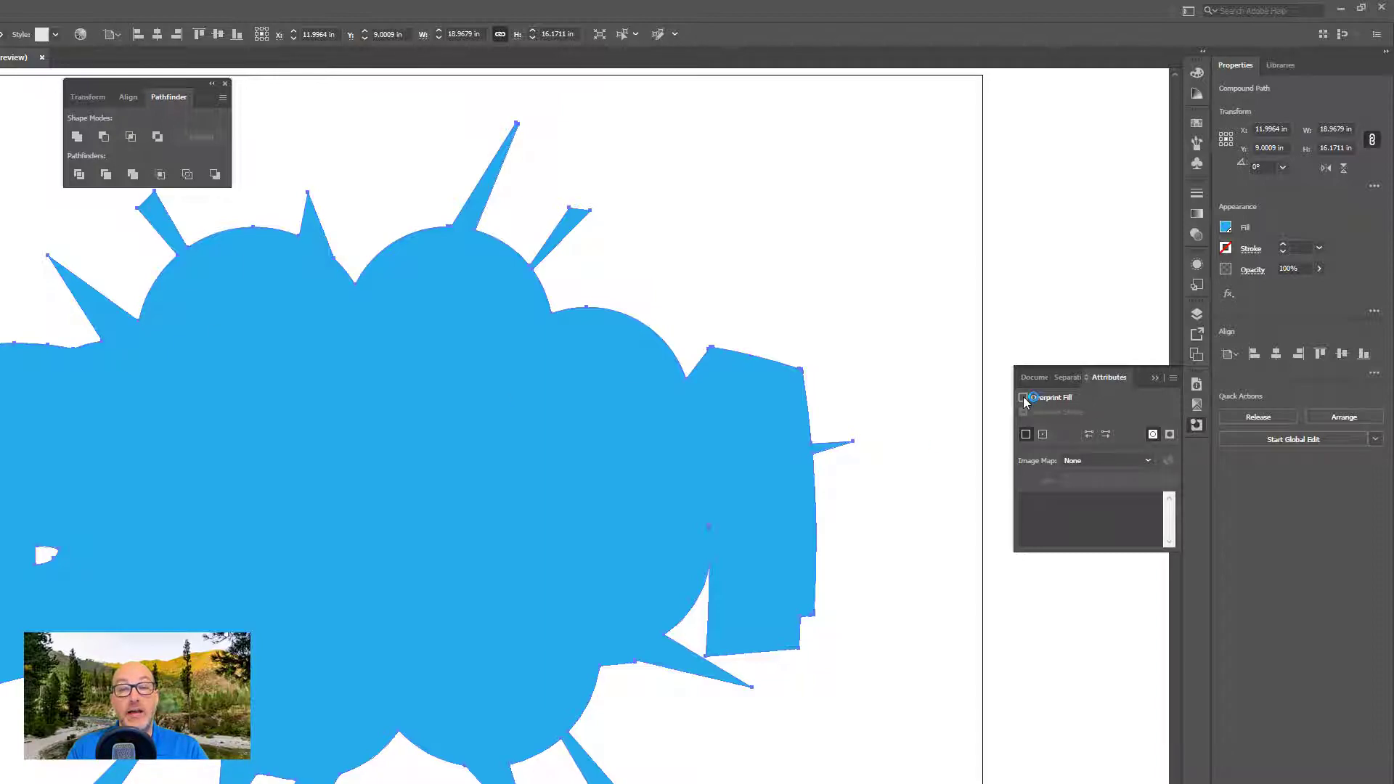
key("ctrl+alt+shift+y")
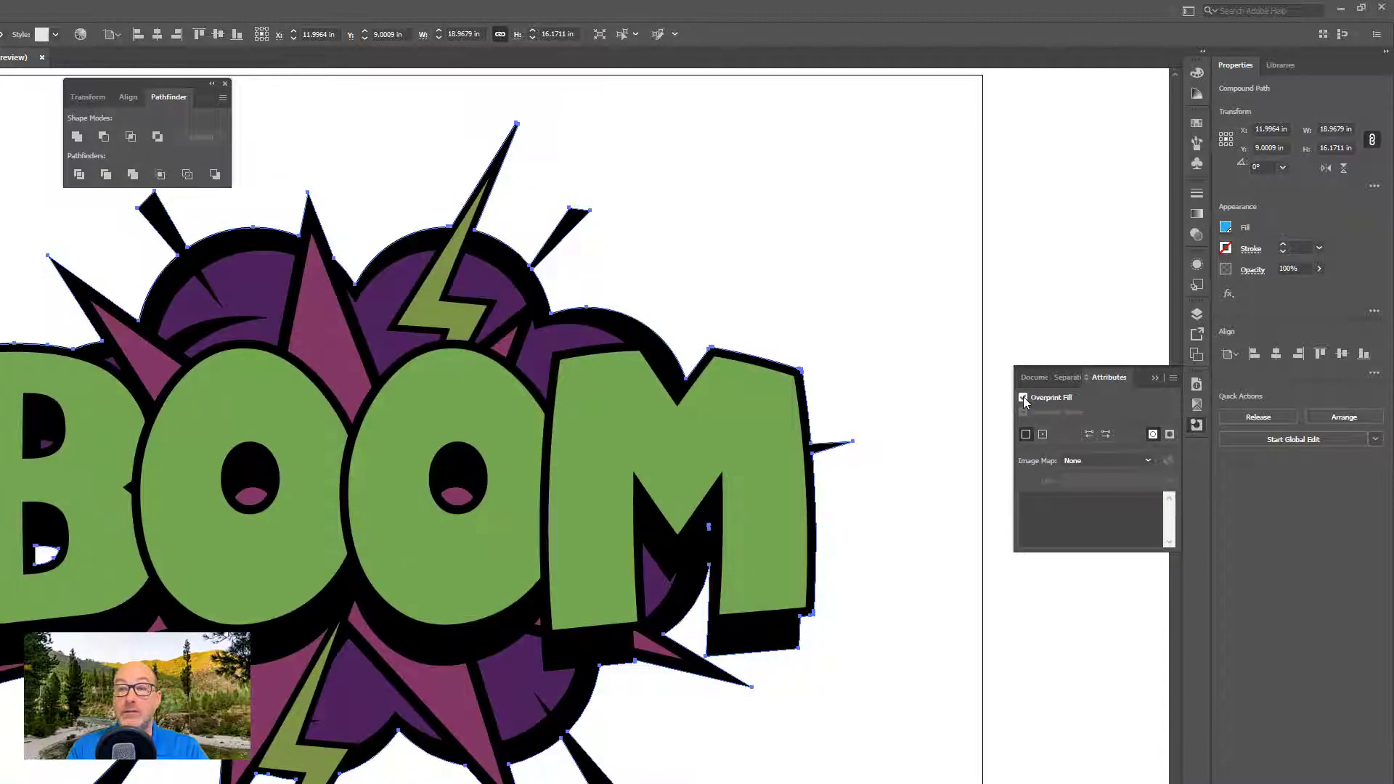
left_click(1198, 315)
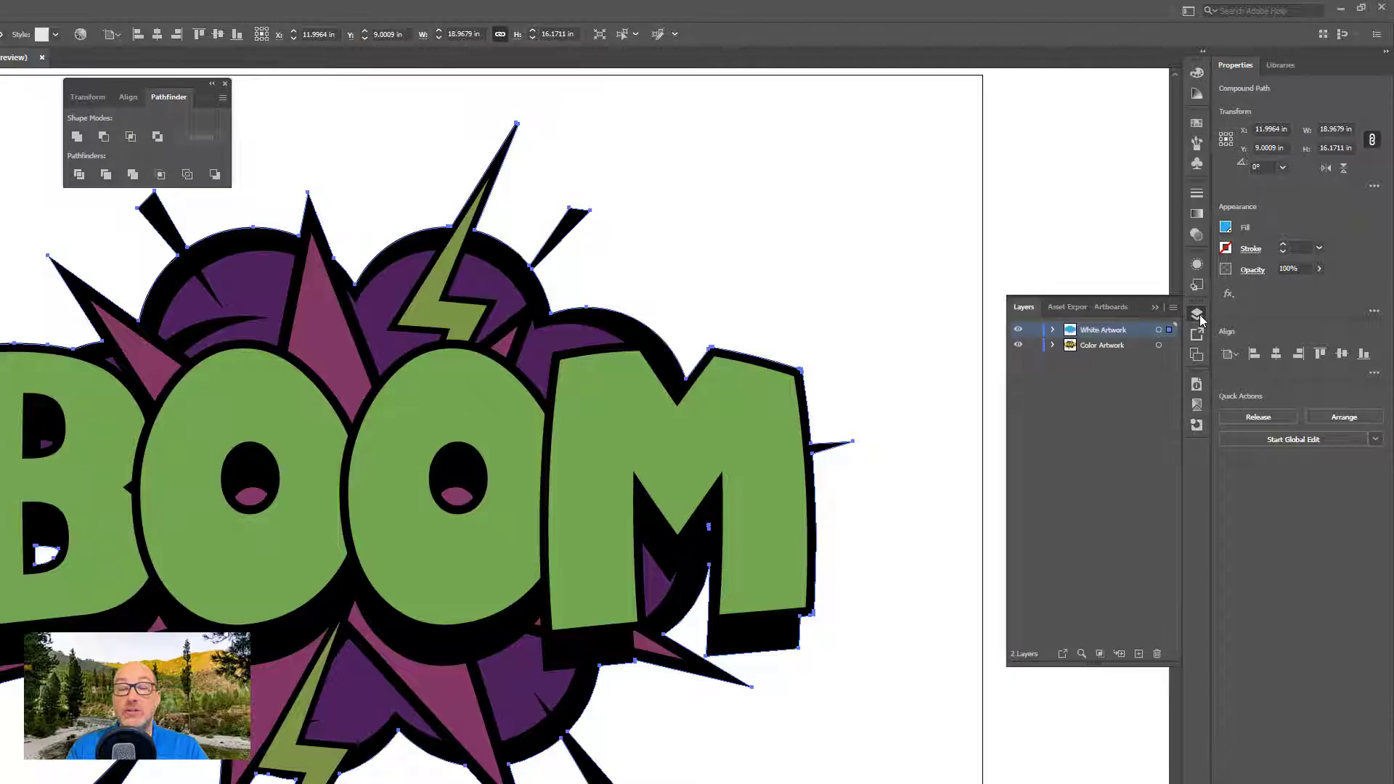
left_click(1018, 331)
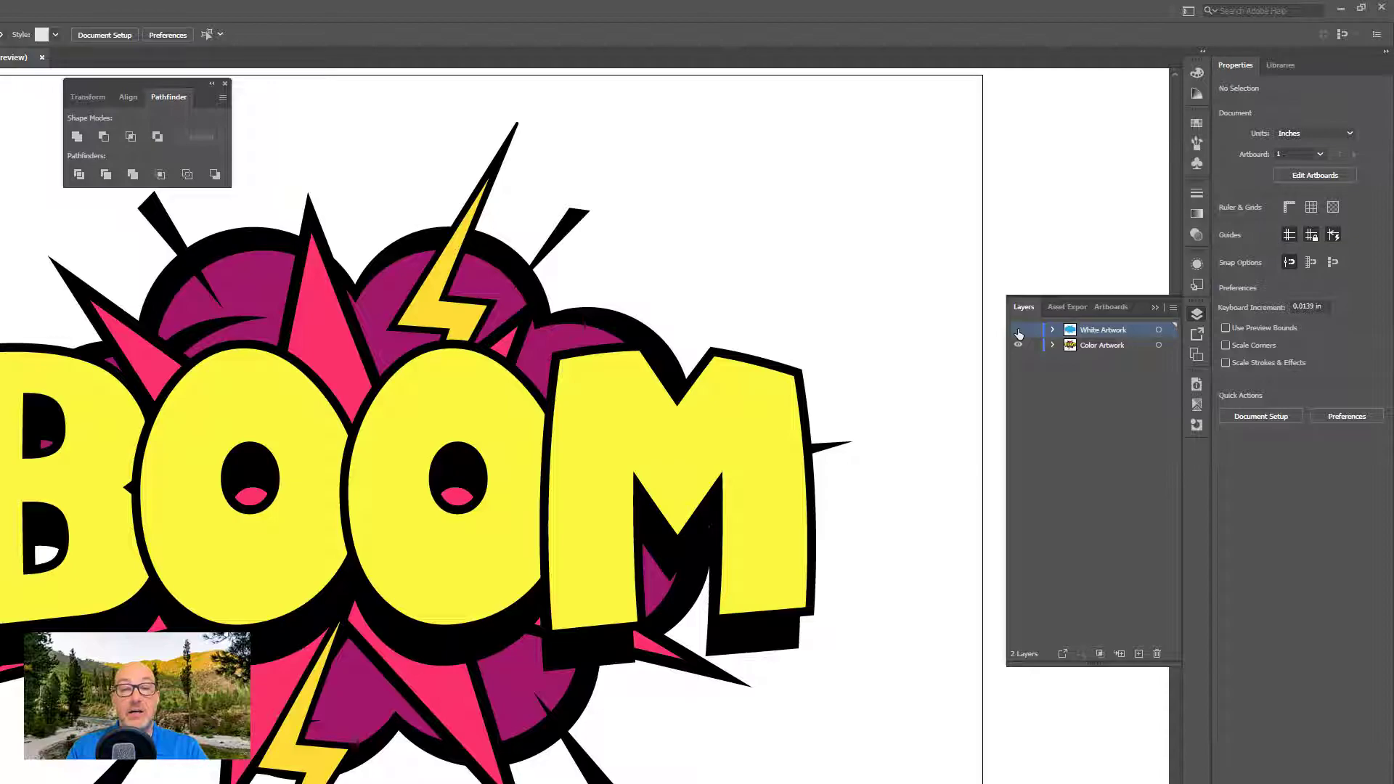
left_click(1018, 331)
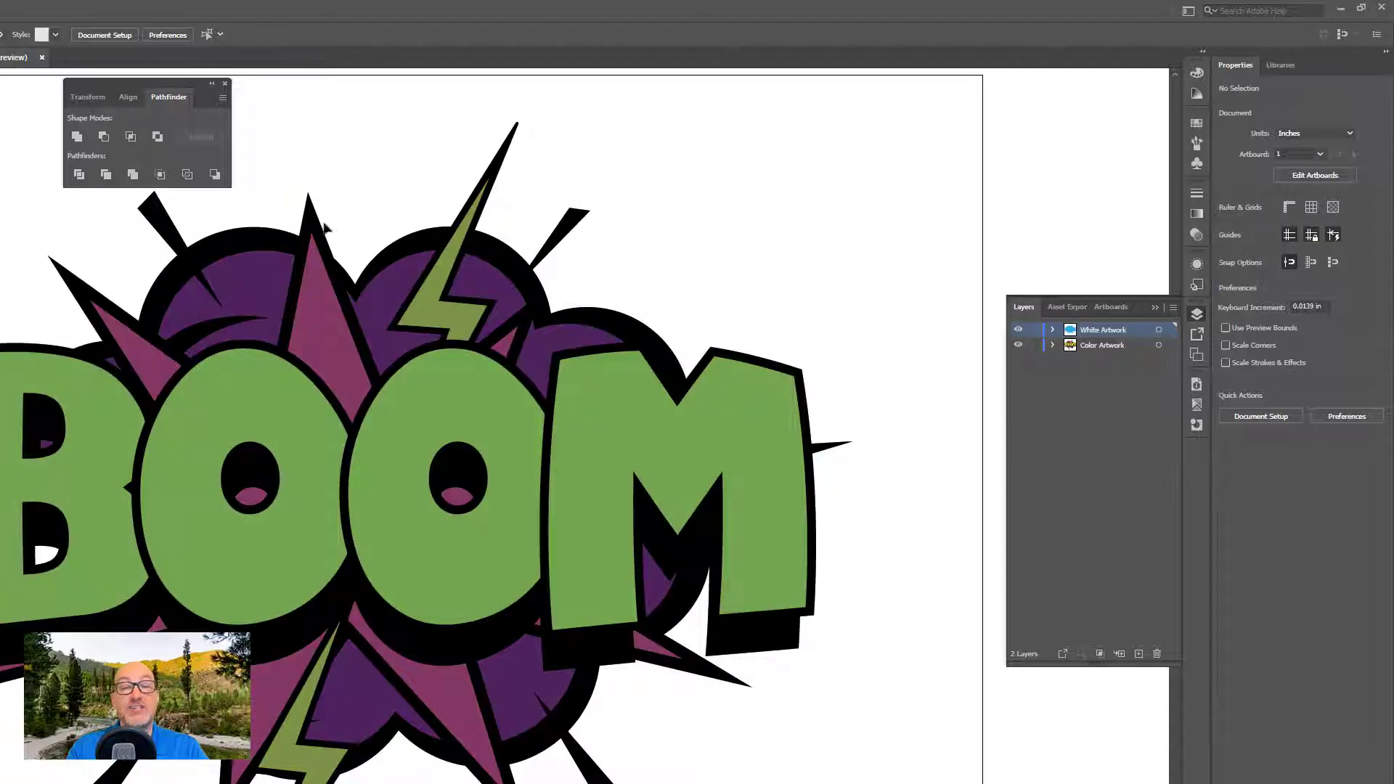